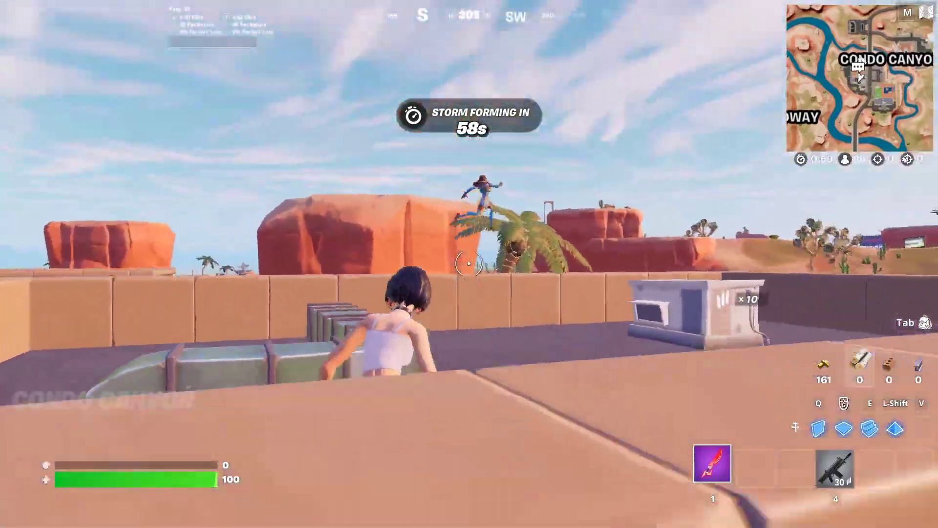
# Run through the café into the store, eliminate the enemy and pick up the dropped loot.
pyautogui.press('w')
pyautogui.press('space')
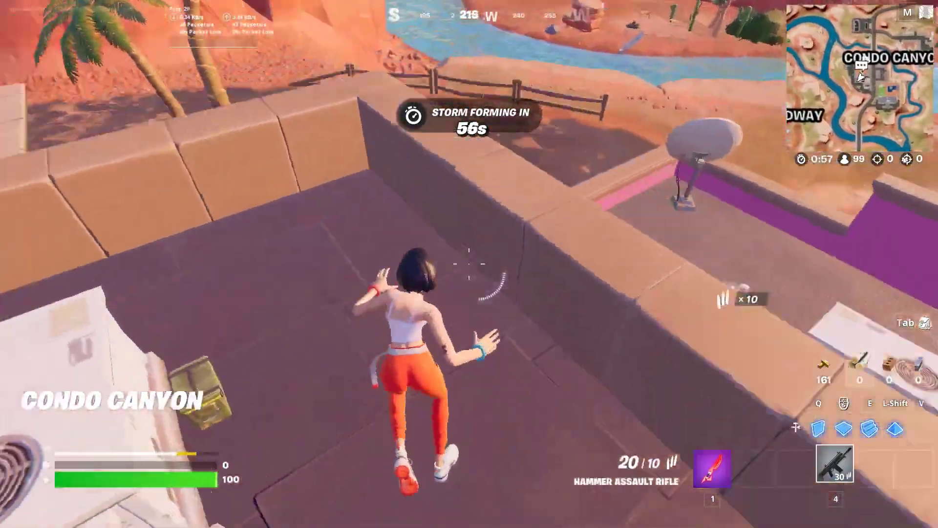
pyautogui.press('w')
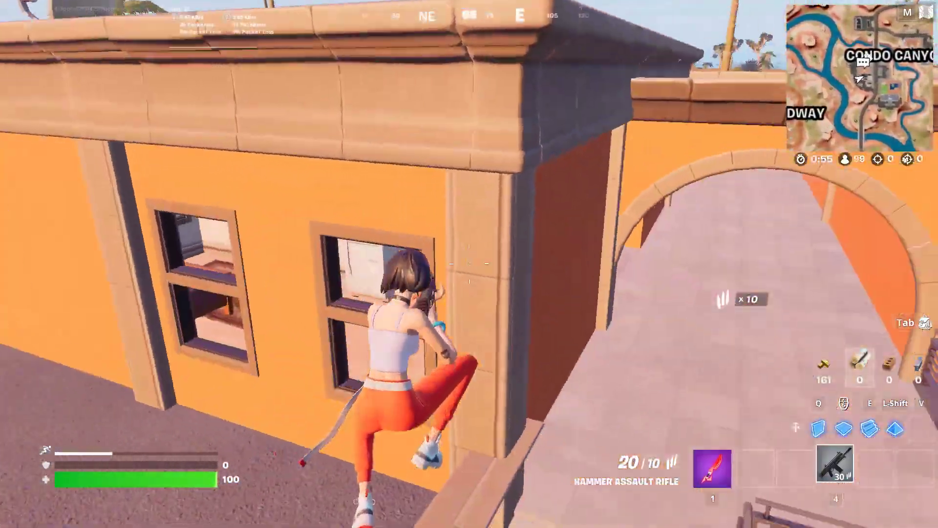
pyautogui.press('w')
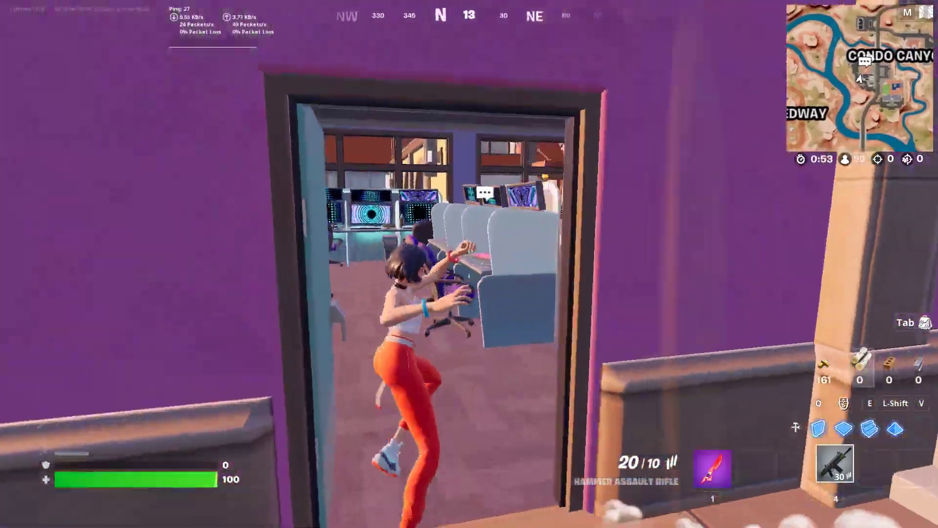
pyautogui.press('w')
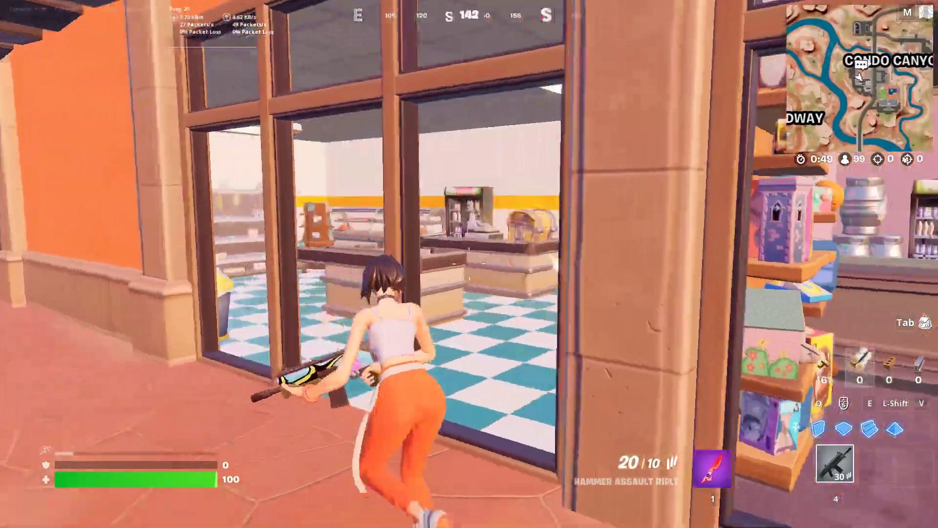
pyautogui.press('w')
pyautogui.click(470, 264)
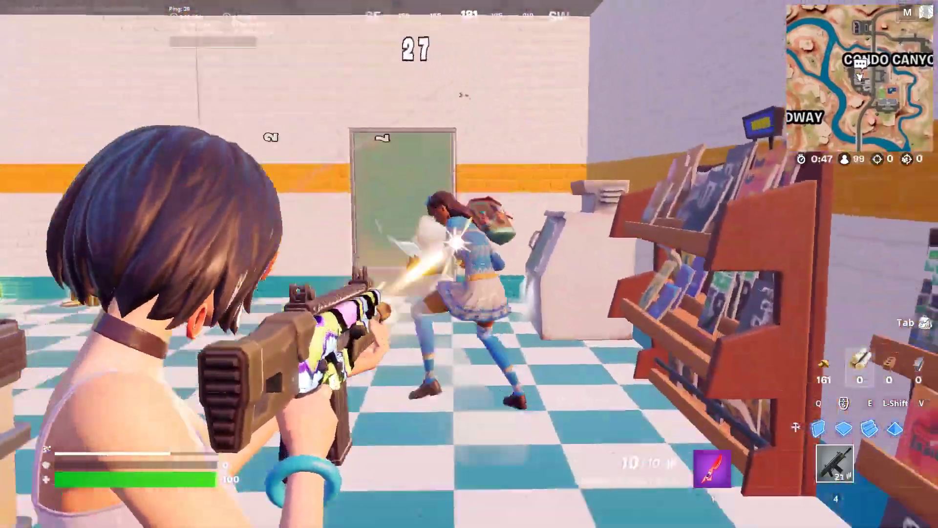
pyautogui.click(469, 264)
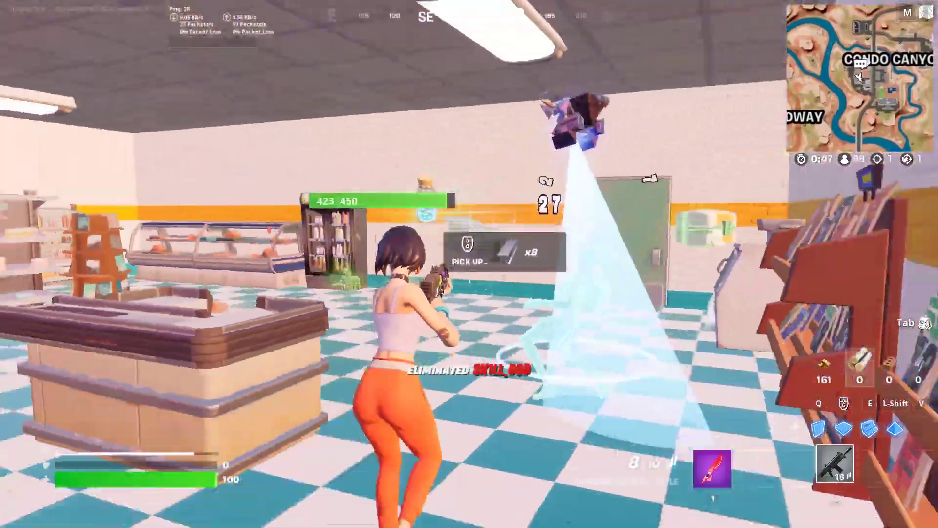
pyautogui.press('w')
pyautogui.press('w')
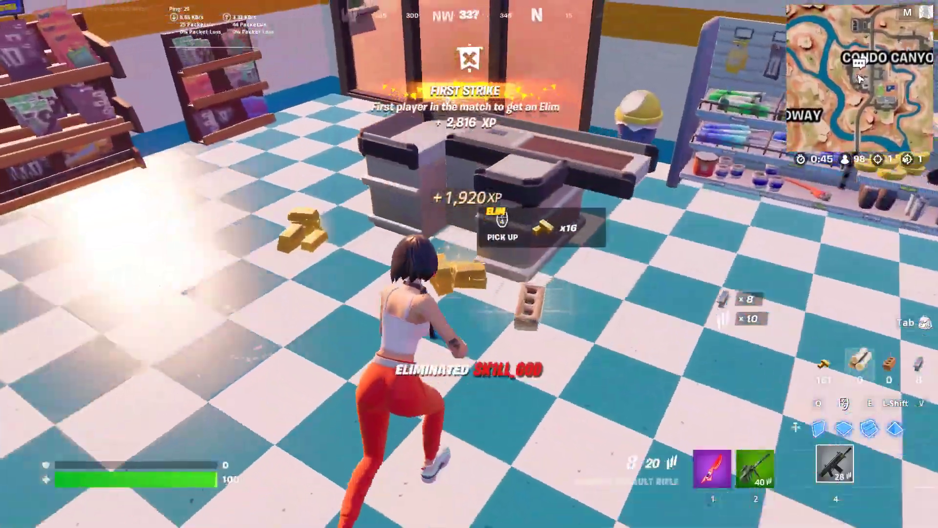
pyautogui.press('e')
# Drink a small shield potion, move the first rifle to a later slot, and search the ice machine.
pyautogui.press('x')
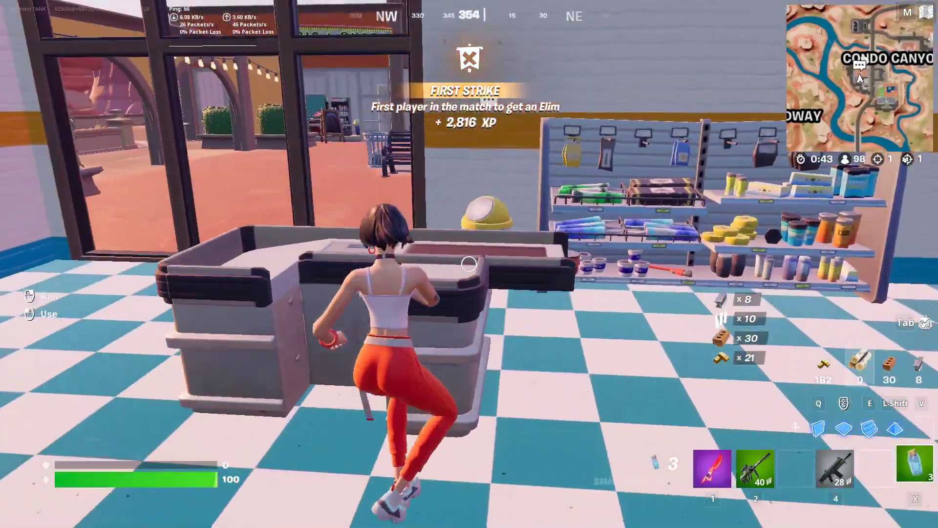
pyautogui.click(469, 264)
pyautogui.press('Tab')
pyautogui.moveTo(628, 394); pyautogui.dragTo(775, 384)
pyautogui.press('Tab')
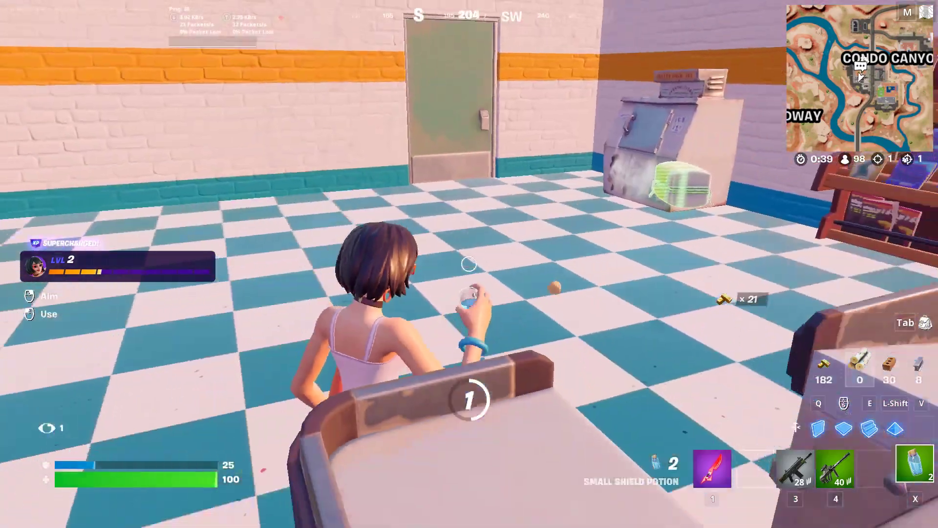
pyautogui.press('w')
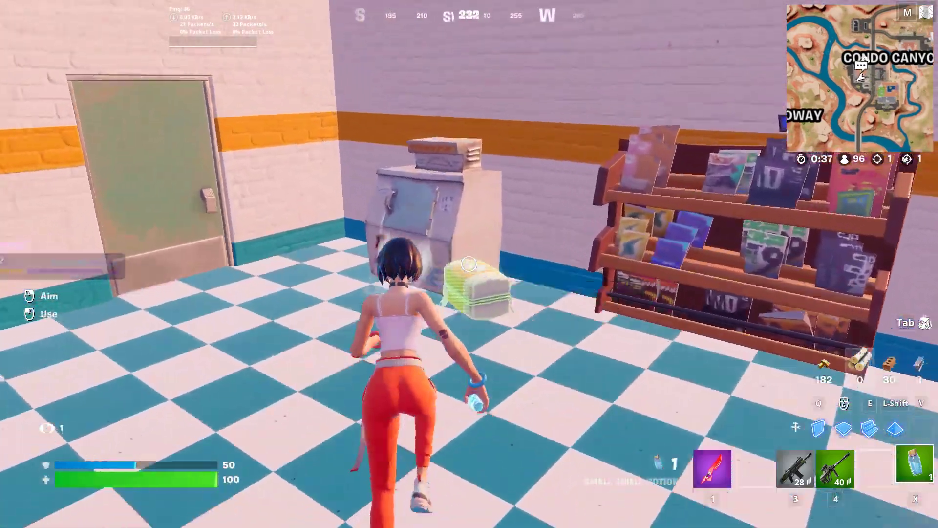
pyautogui.click(469, 264)
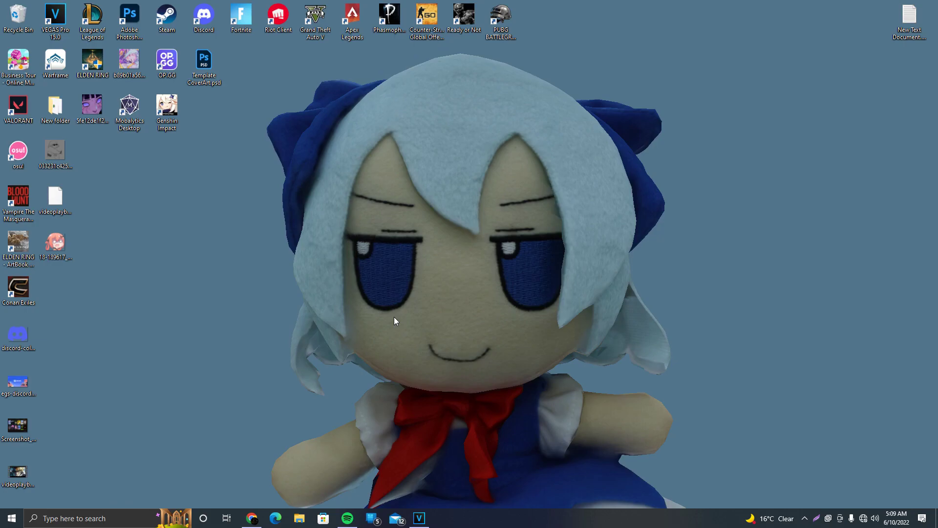
# Go from %appdata% to AppData\Local\FortniteGame\Saved\Config\WindowsClient.
pyautogui.click(80, 517)
pyautogui.write('%appda')
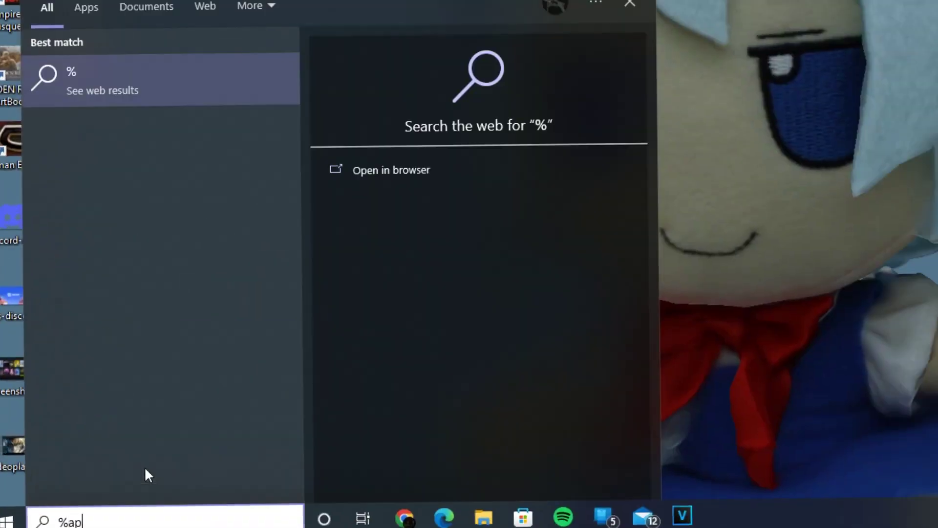
pyautogui.write('ta%')
pyautogui.press('Return')
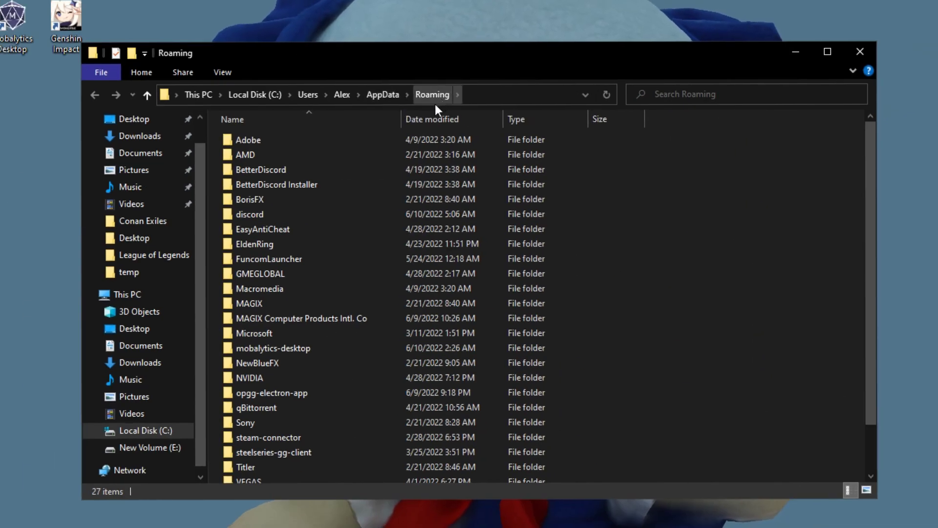
pyautogui.click(378, 96)
pyautogui.doubleClick(262, 140)
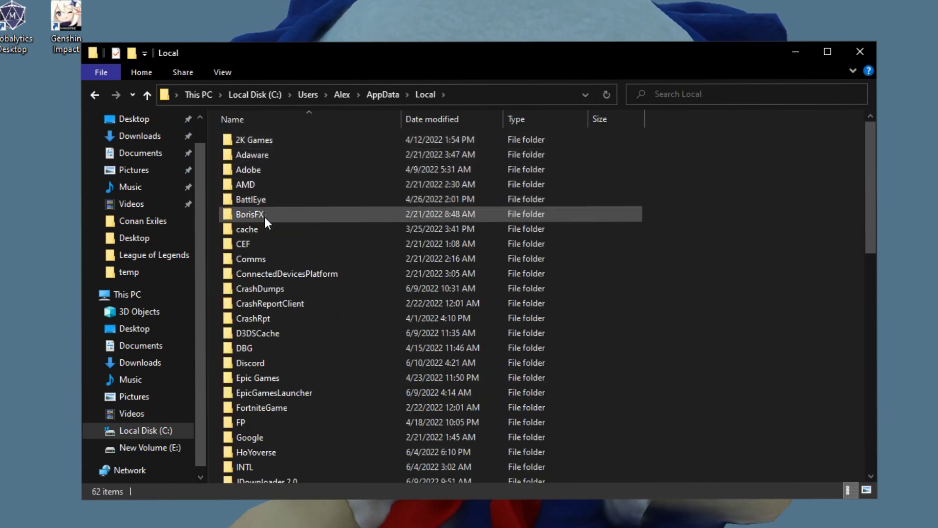
pyautogui.scroll(-1, 265, 216)
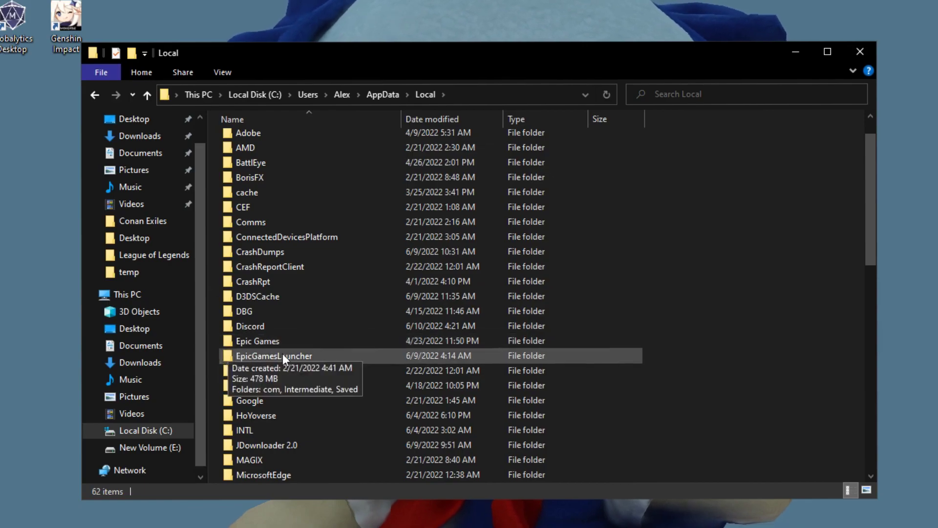
pyautogui.doubleClick(259, 370)
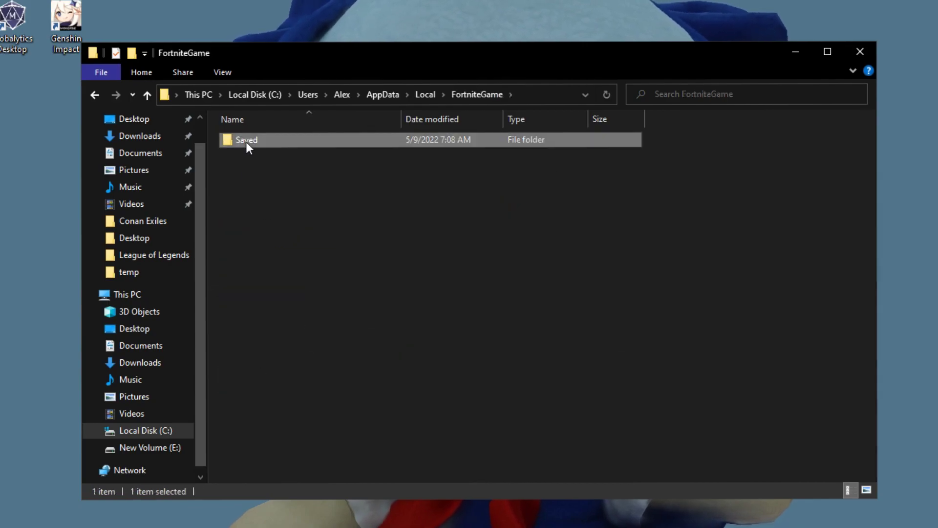
pyautogui.doubleClick(245, 141)
pyautogui.doubleClick(253, 155)
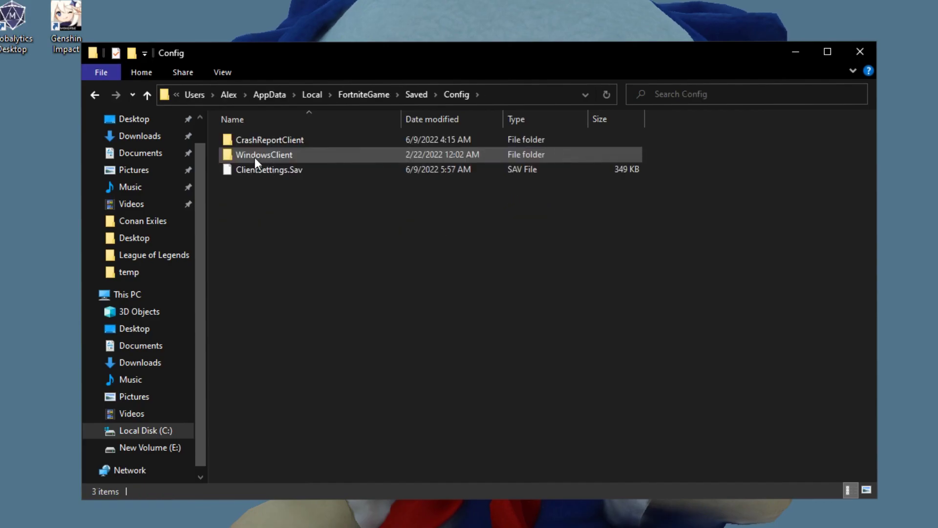
pyautogui.doubleClick(254, 157)
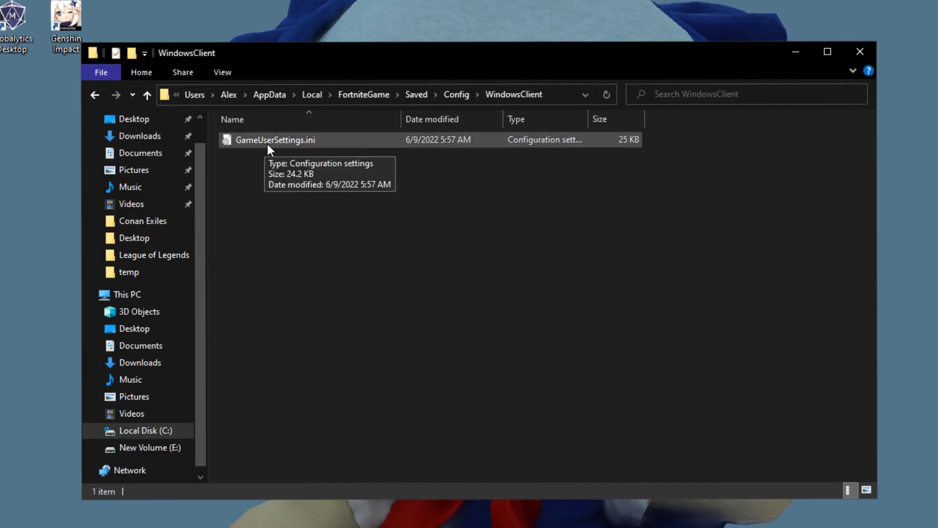
# Check GameUserSettings.ini's properties to confirm .ini files open with Notepad.
pyautogui.rightClick(235, 142)
pyautogui.click(274, 471)
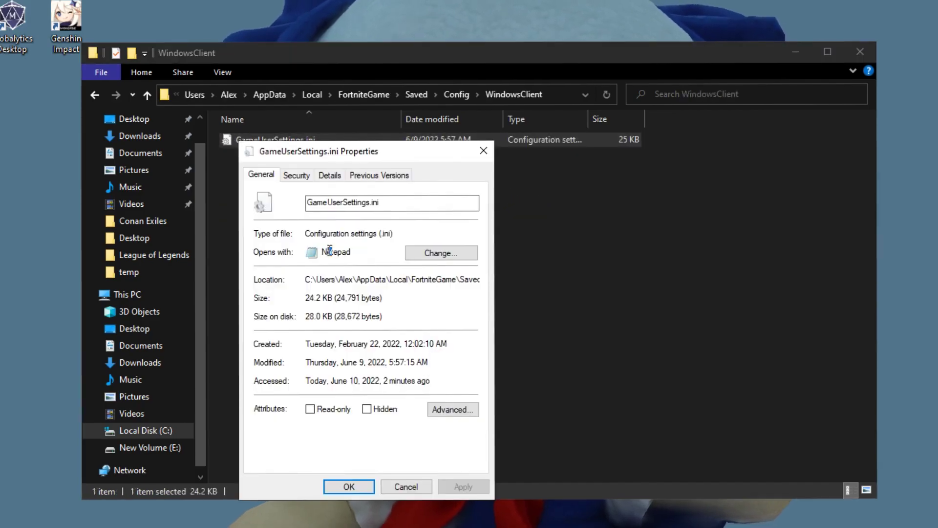
pyautogui.moveTo(318, 151); pyautogui.dragTo(500, 130)
pyautogui.click(623, 232)
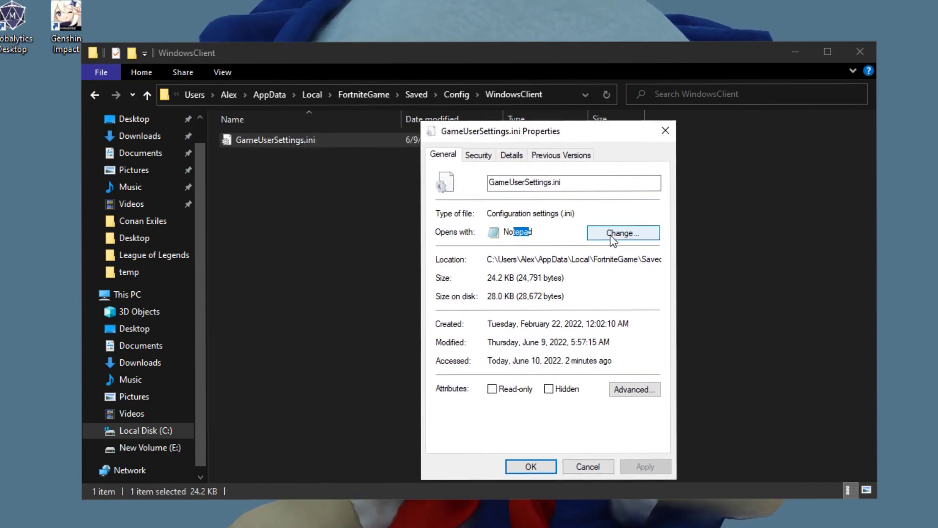
pyautogui.click(405, 279)
pyautogui.scroll(1, 502, 199)
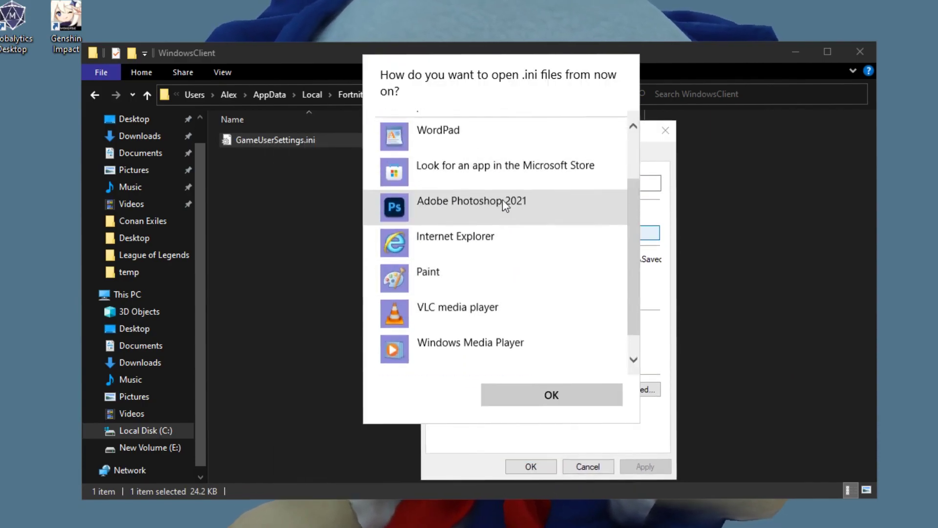
pyautogui.press('Escape')
pyautogui.click(666, 130)
# Change both resolution entries in GameUserSettings.ini from 1920x1080 to 1024x768 and save.
pyautogui.doubleClick(263, 142)
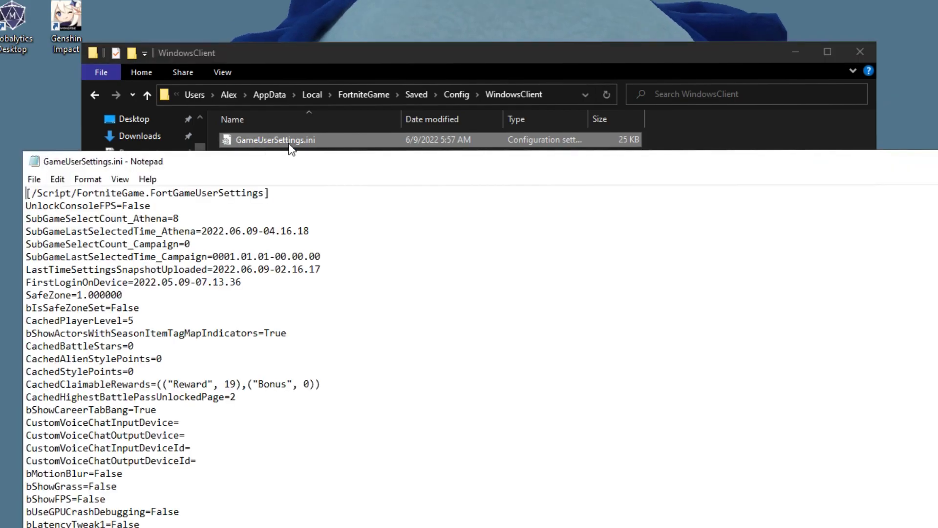
pyautogui.click(860, 53)
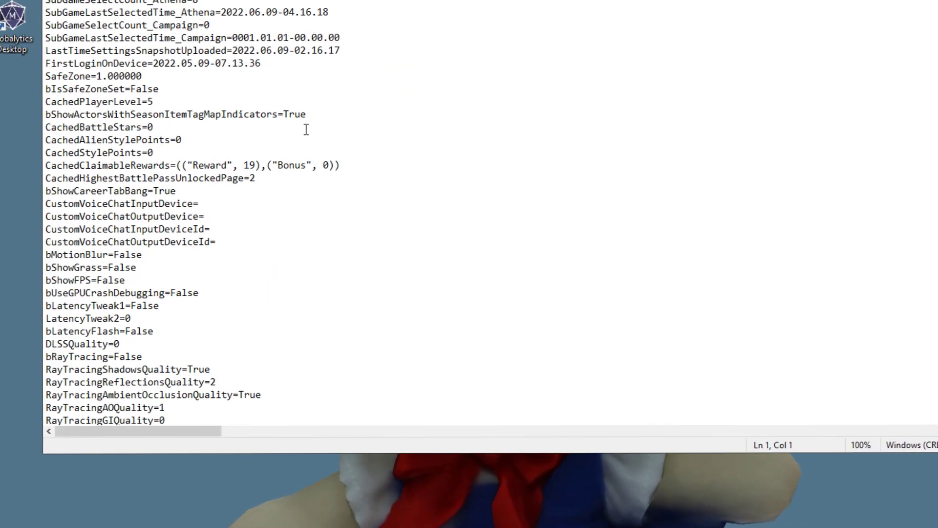
pyautogui.scroll(-8, 316, 118)
pyautogui.scroll(-20, 316, 118)
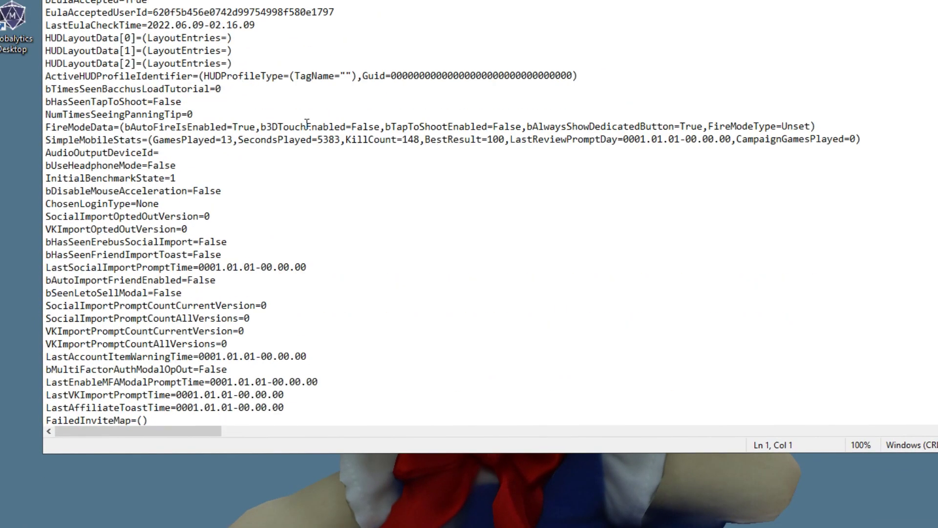
pyautogui.scroll(-8, 304, 129)
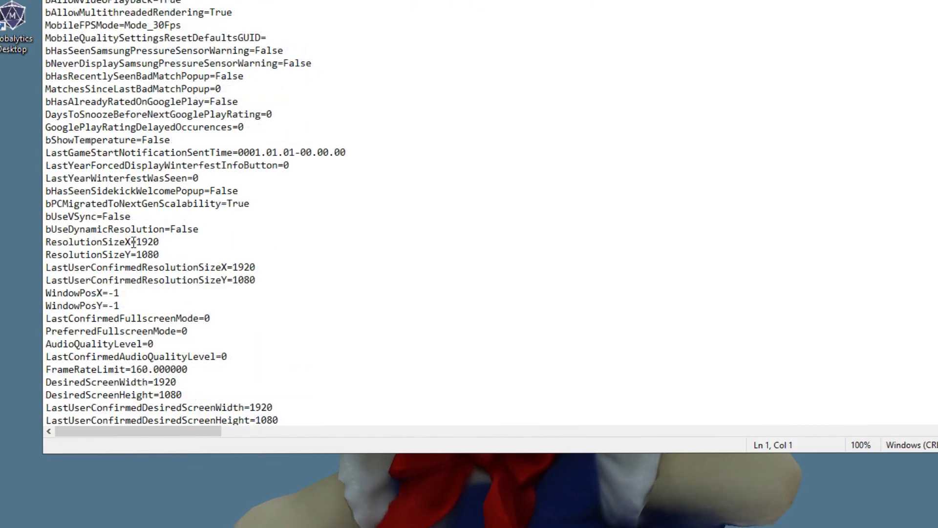
pyautogui.moveTo(137, 242); pyautogui.dragTo(45, 242)
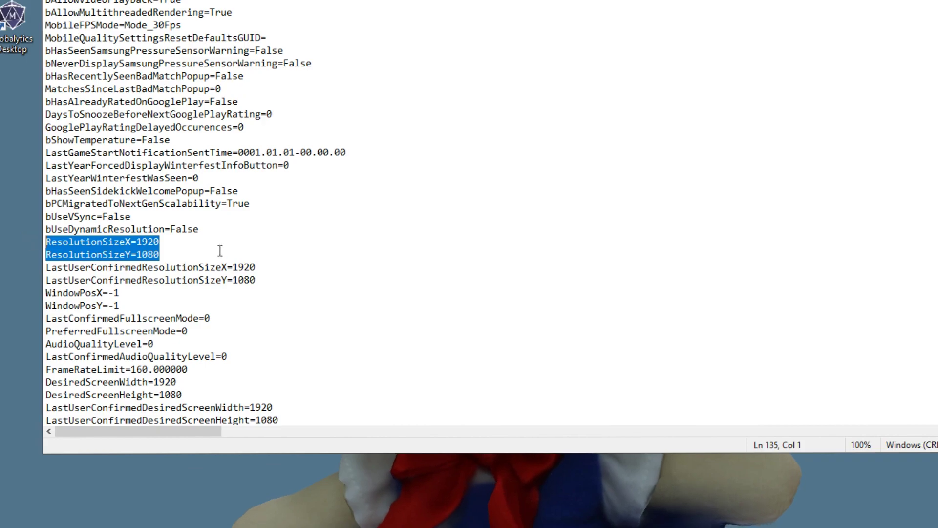
pyautogui.click(166, 247)
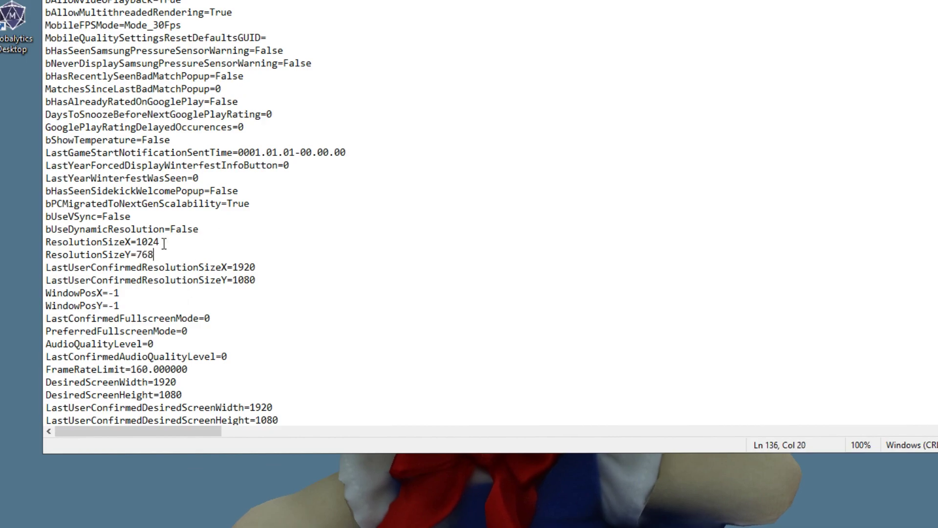
pyautogui.moveTo(154, 255); pyautogui.dragTo(137, 254)
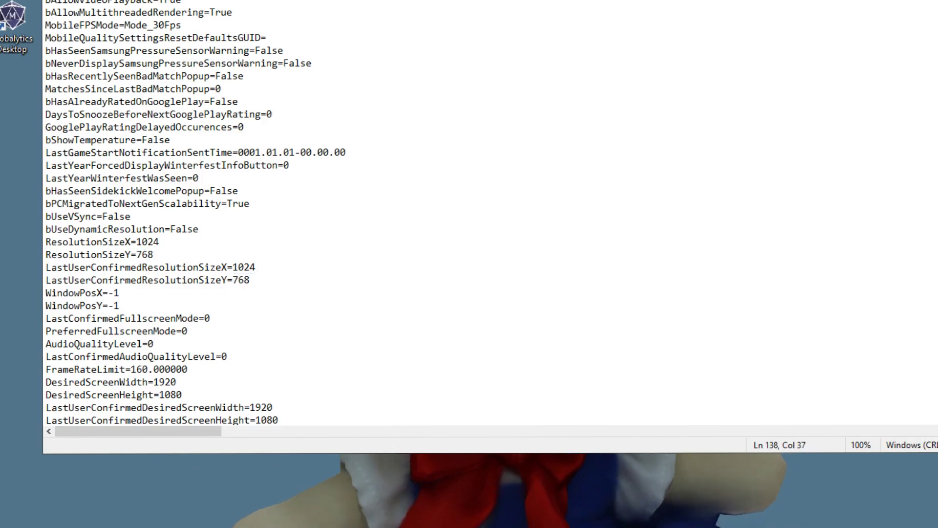
pyautogui.click(116, 41)
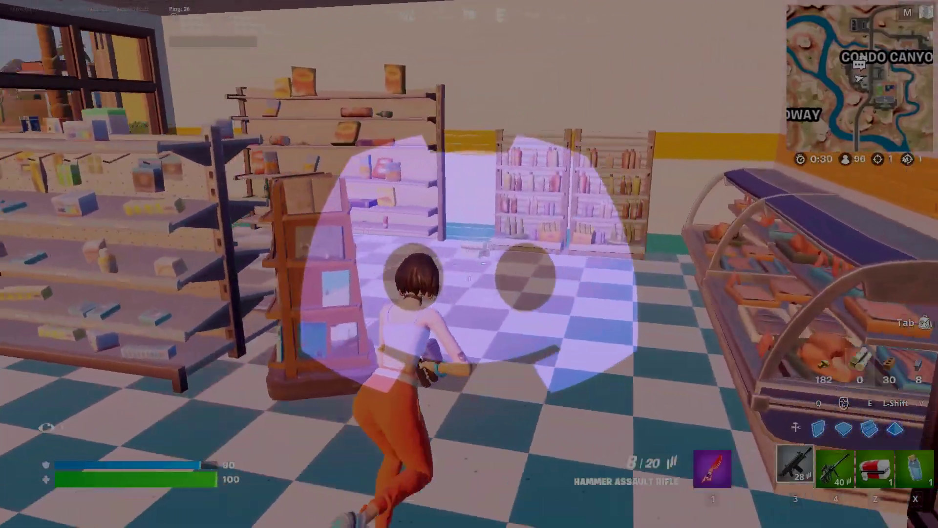
# Run out of the store, reload, and cycle between the Combat SMG and Hammer Assault Rifle.
pyautogui.press('w')
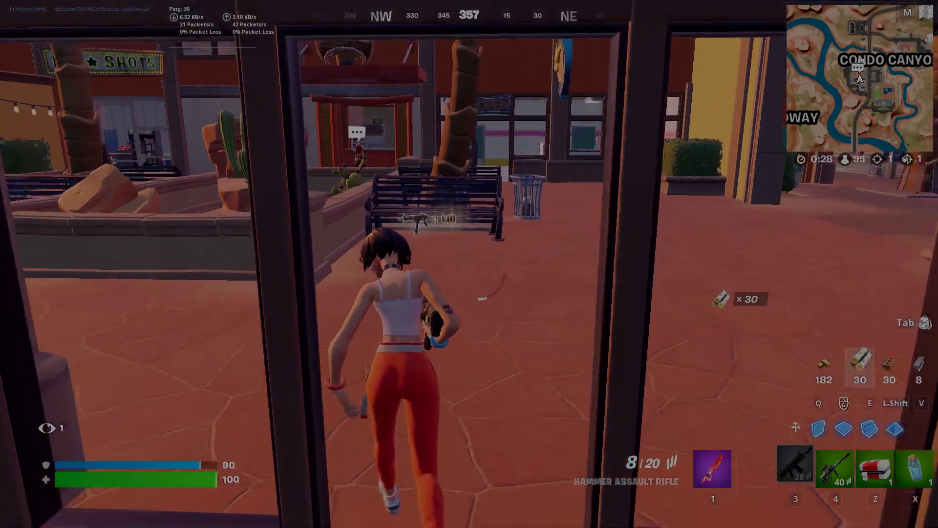
pyautogui.press('r')
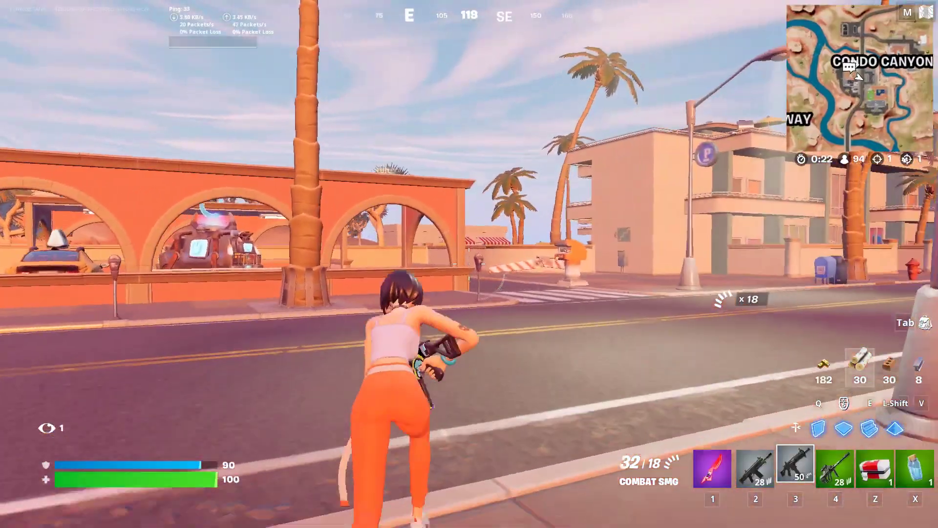
pyautogui.press('2')
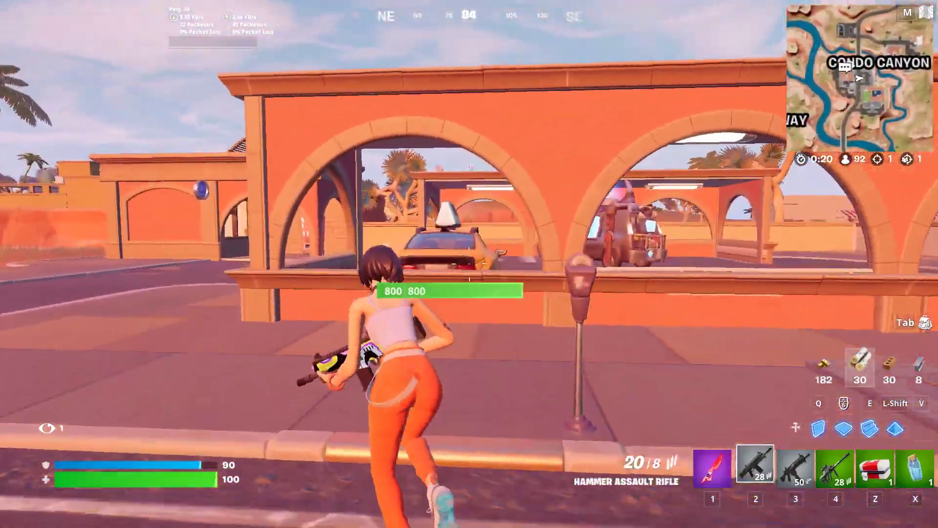
pyautogui.press('3')
pyautogui.press('2')
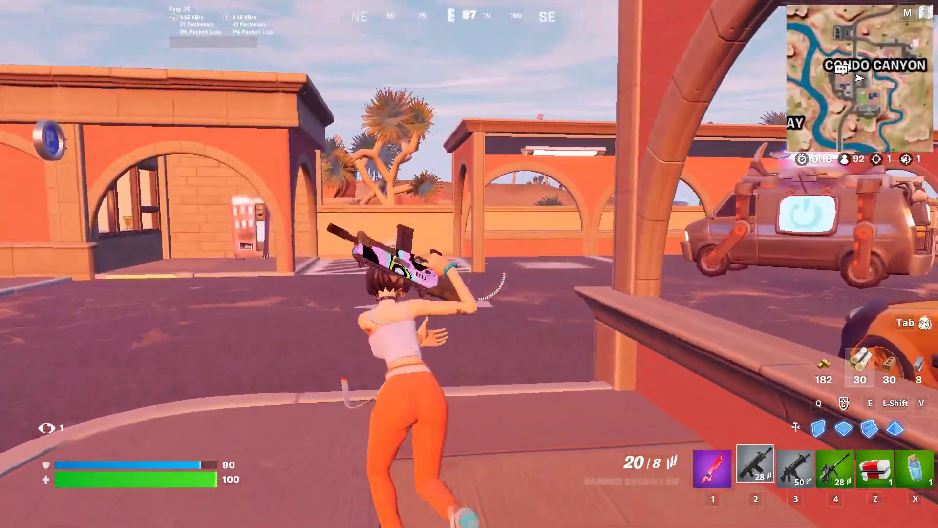
pyautogui.press('3')
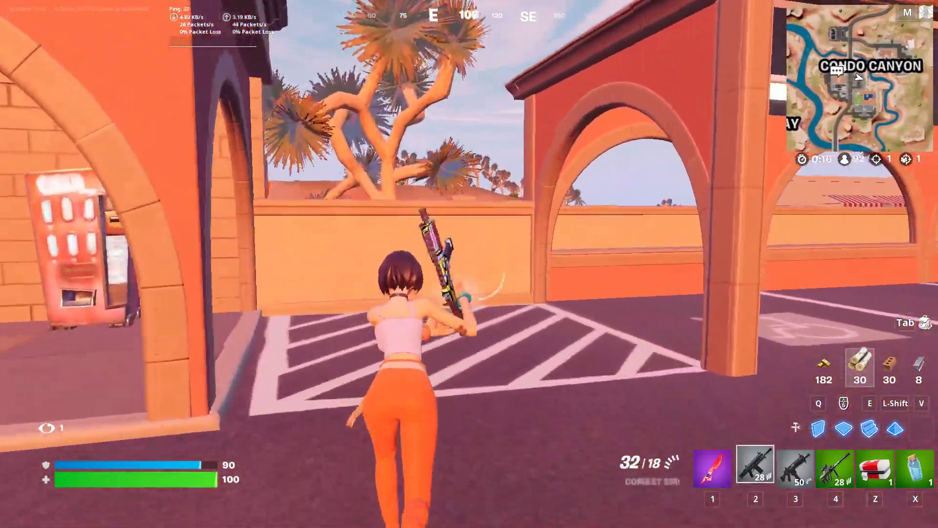
pyautogui.press('2')
pyautogui.press('3')
pyautogui.press('2')
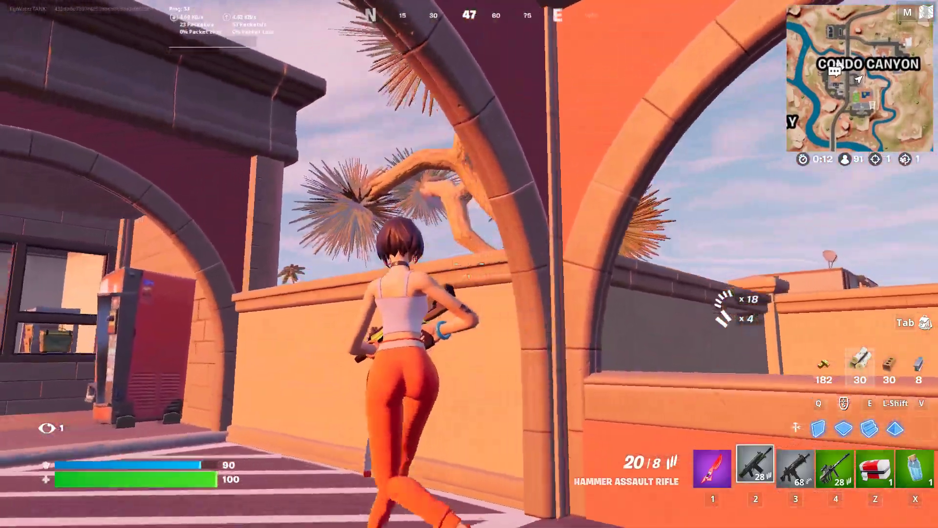
# Scope in with the Striker Burst Rifle and shoot down the enemy's wooden ramp build.
pyautogui.press('4')
pyautogui.rightClick(469, 264)
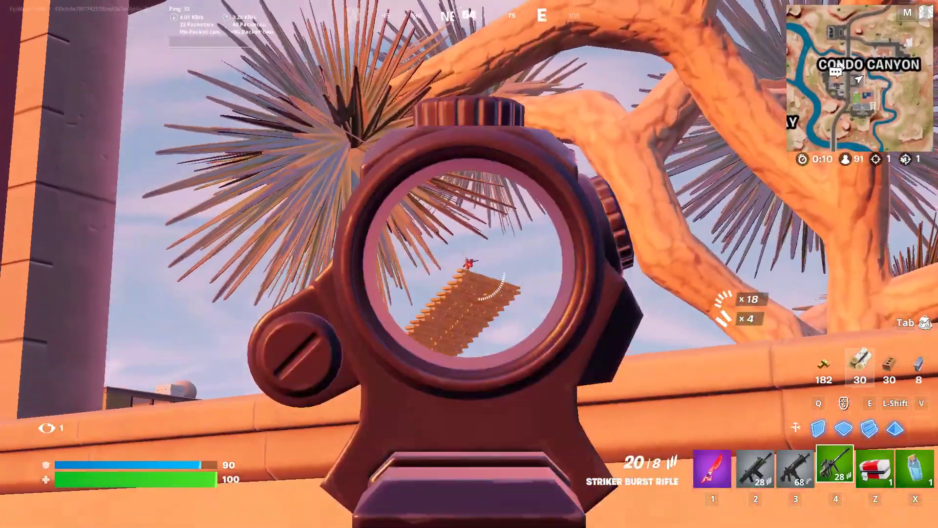
pyautogui.click(469, 264)
pyautogui.click(469, 264)
pyautogui.click(469, 264)
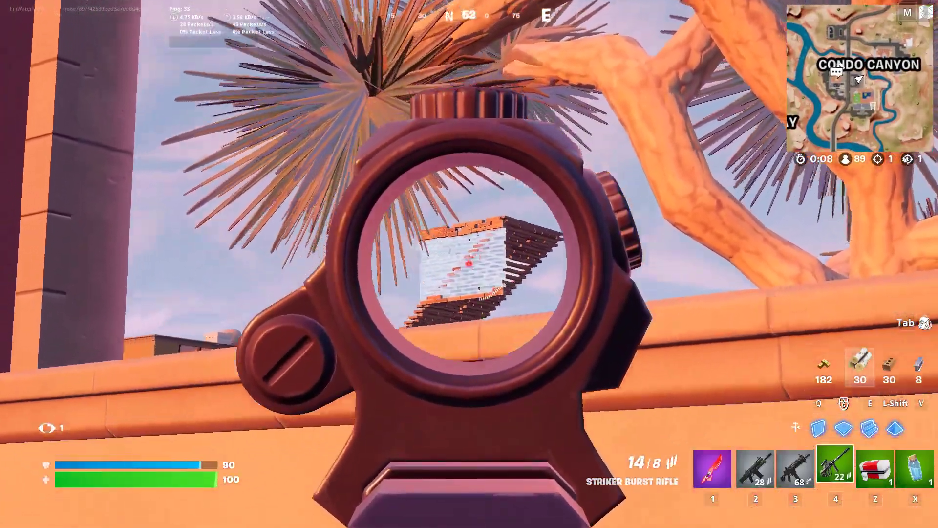
pyautogui.click(469, 264)
pyautogui.click(469, 264)
pyautogui.click(469, 264)
pyautogui.click(469, 264)
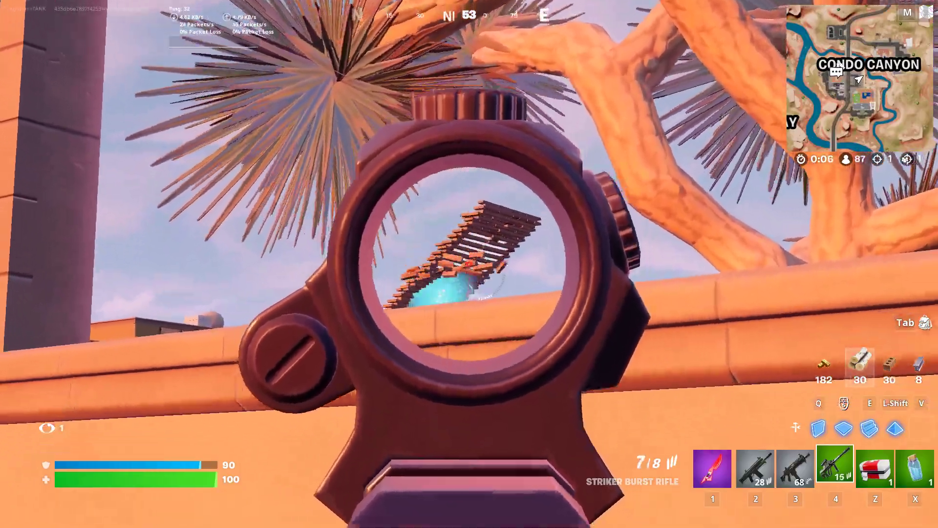
pyautogui.click(469, 264)
pyautogui.click(469, 264)
pyautogui.click(470, 264)
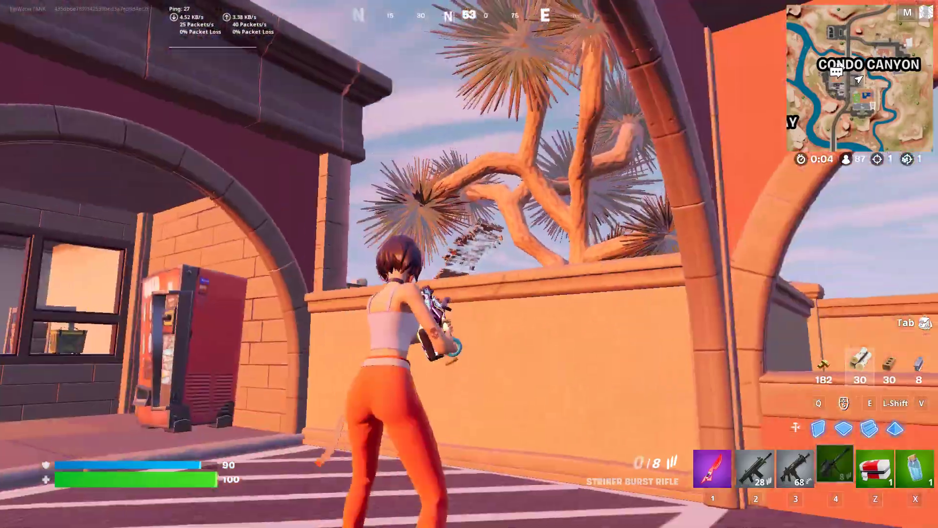
# Reload, switch to the Combat SMG, then open and dismiss Discord's tray menu.
pyautogui.press('w')
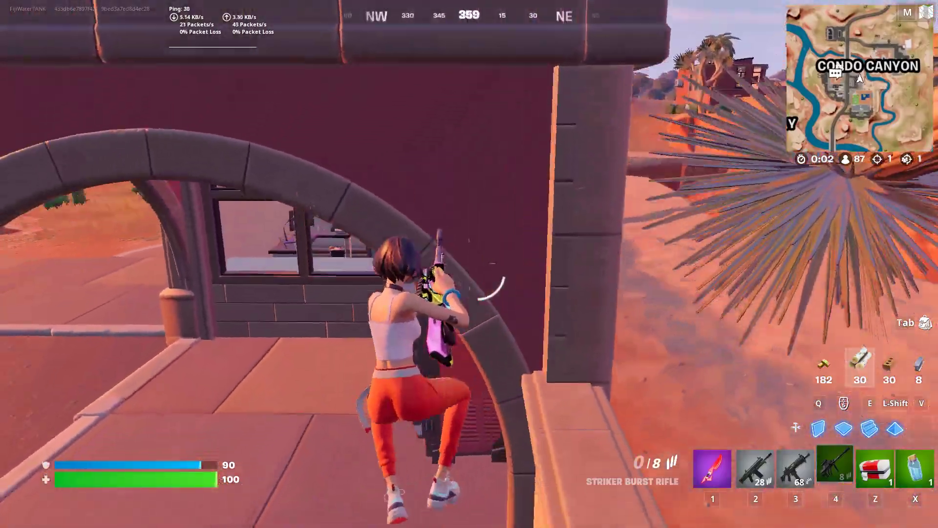
pyautogui.press('3')
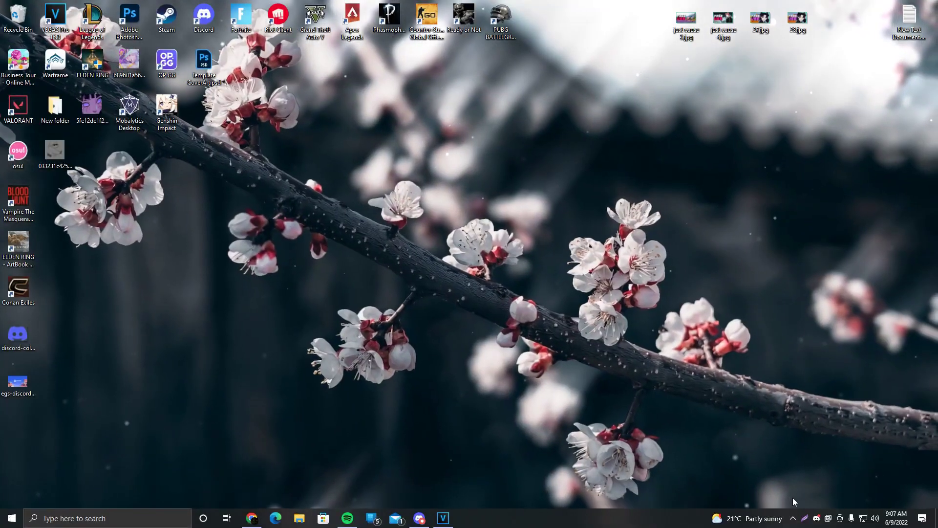
pyautogui.rightClick(809, 518)
pyautogui.click(726, 489)
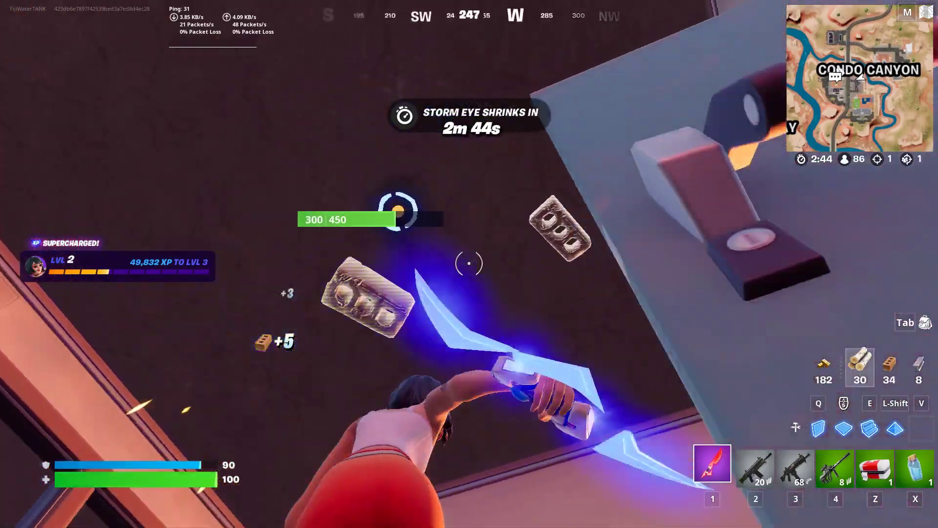
# Harvest bricks from the wall with the pickaxe and move into the DMR room.
pyautogui.click(469, 264)
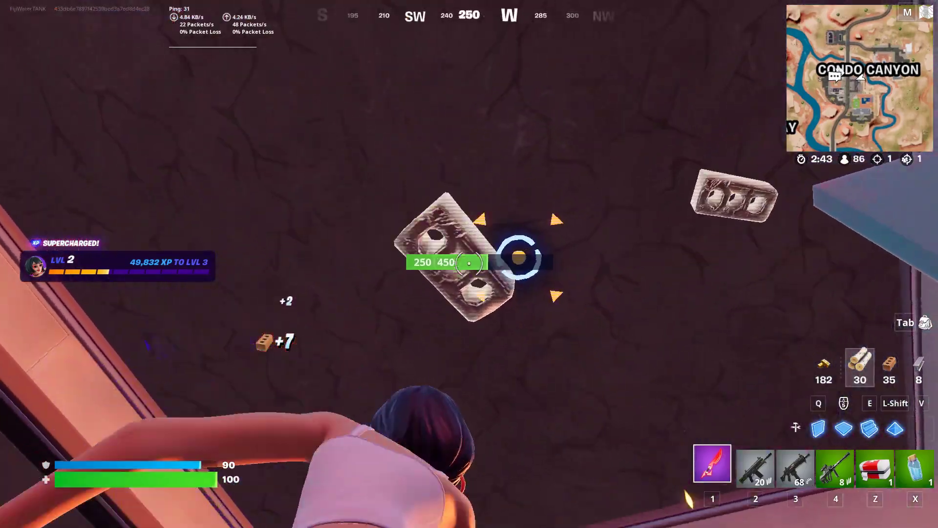
pyautogui.click(469, 264)
pyautogui.click(469, 264)
pyautogui.click(470, 264)
pyautogui.press('w')
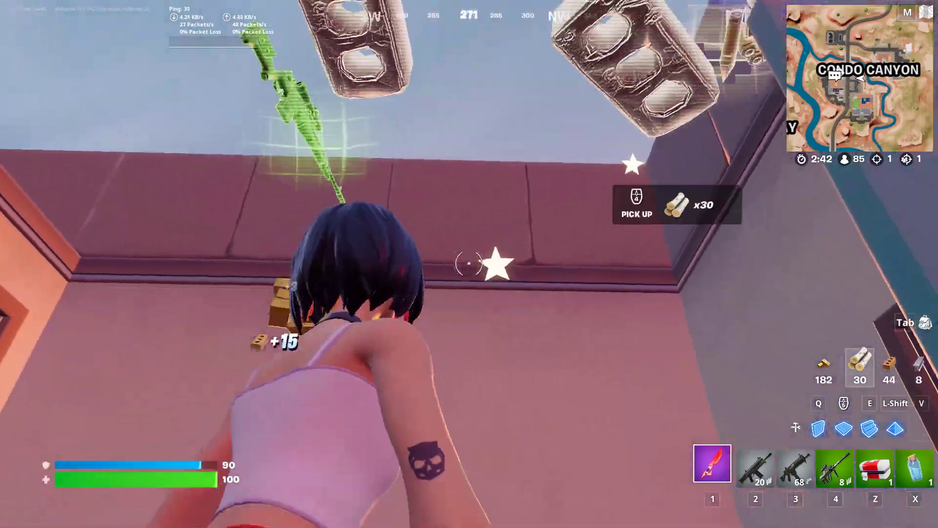
# Swap the Small Shield Potion for the Chug Splashes.
pyautogui.press('w')
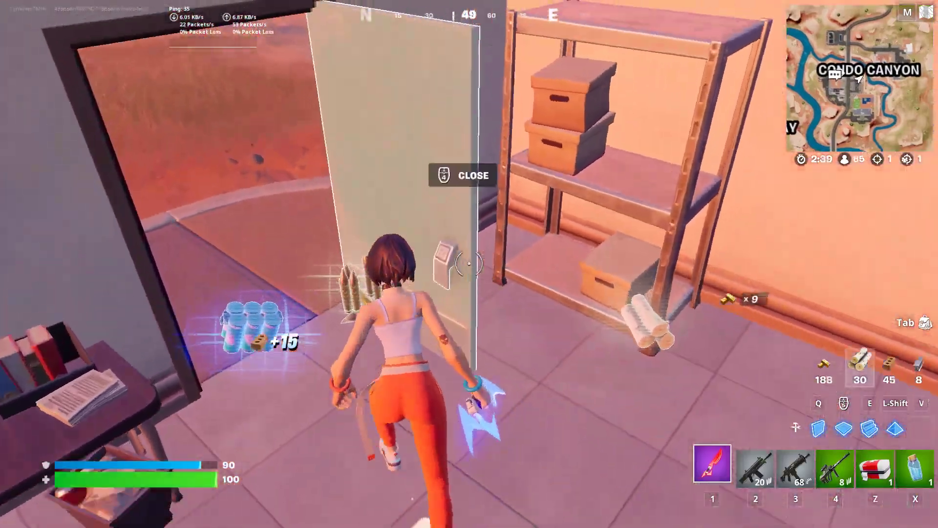
pyautogui.press('x')
pyautogui.press('w')
pyautogui.press('e')
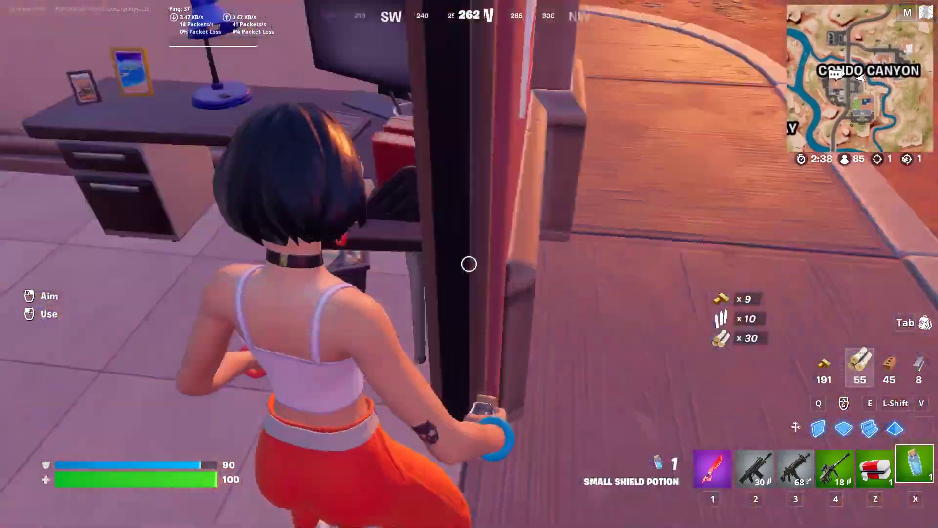
pyautogui.press('4')
# Cycle weapons, take the DMR, and equip the Combat SMG.
pyautogui.press('2')
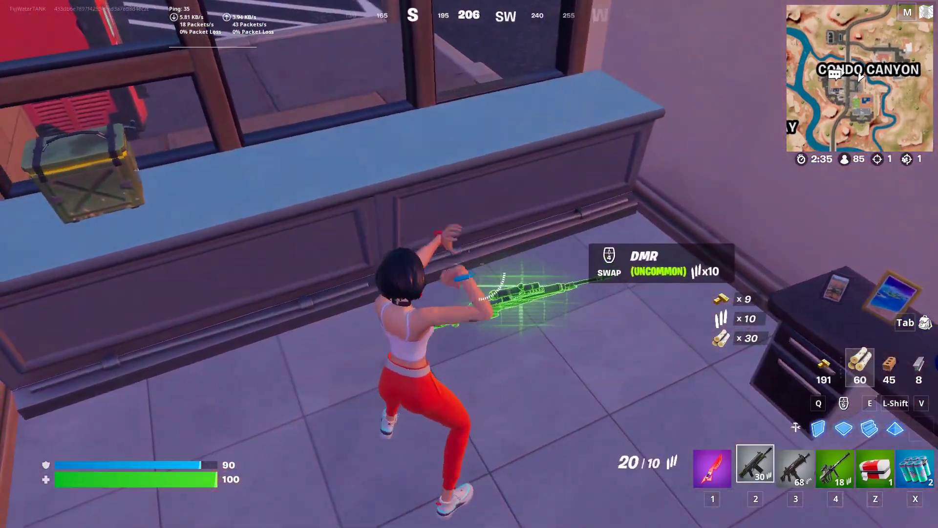
pyautogui.press('3')
pyautogui.press('4')
pyautogui.press('r')
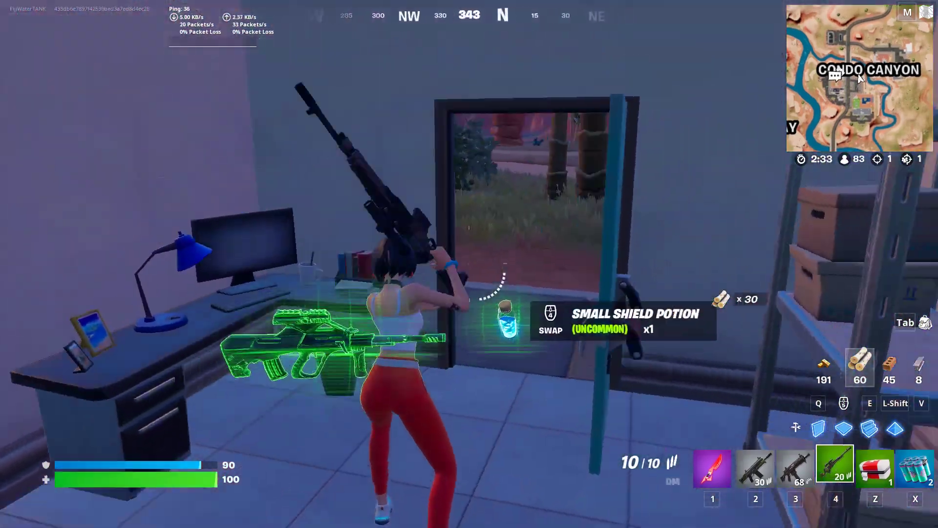
pyautogui.press('2')
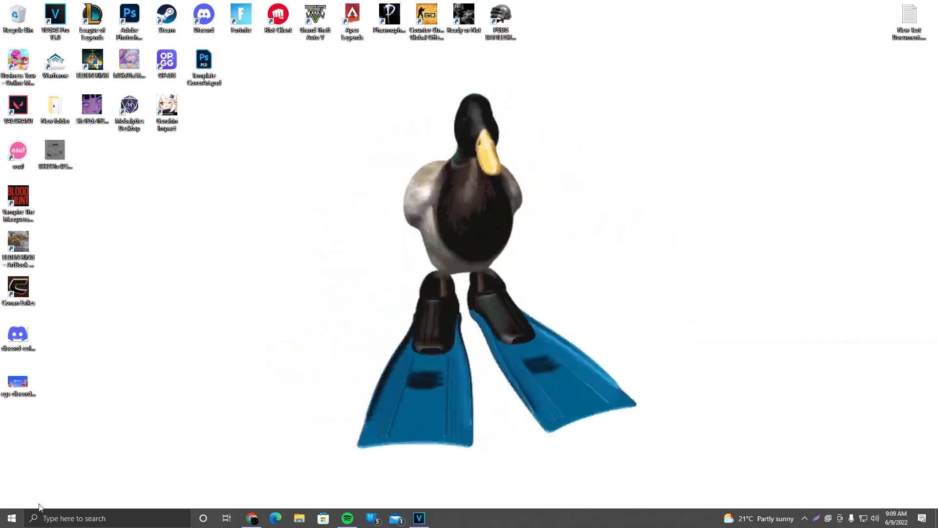
# Launch Discord from the Start menu and go from User Settings through Appearance to Game Overlay.
pyautogui.click(12, 518)
pyautogui.scroll(-2, 233, 419)
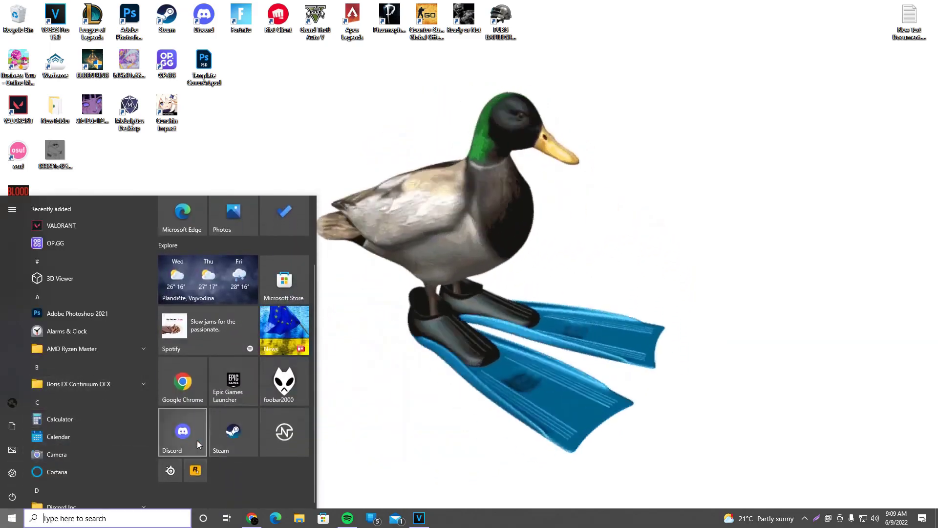
pyautogui.click(190, 441)
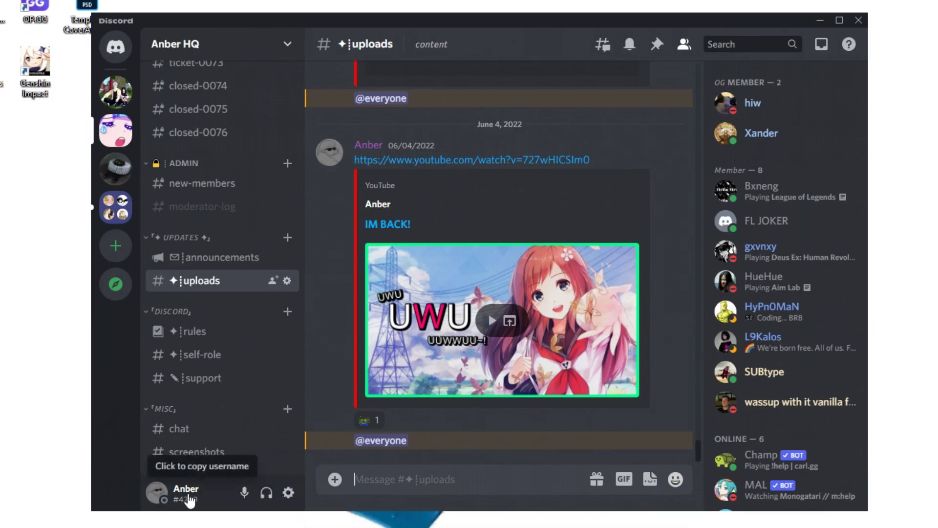
pyautogui.click(288, 493)
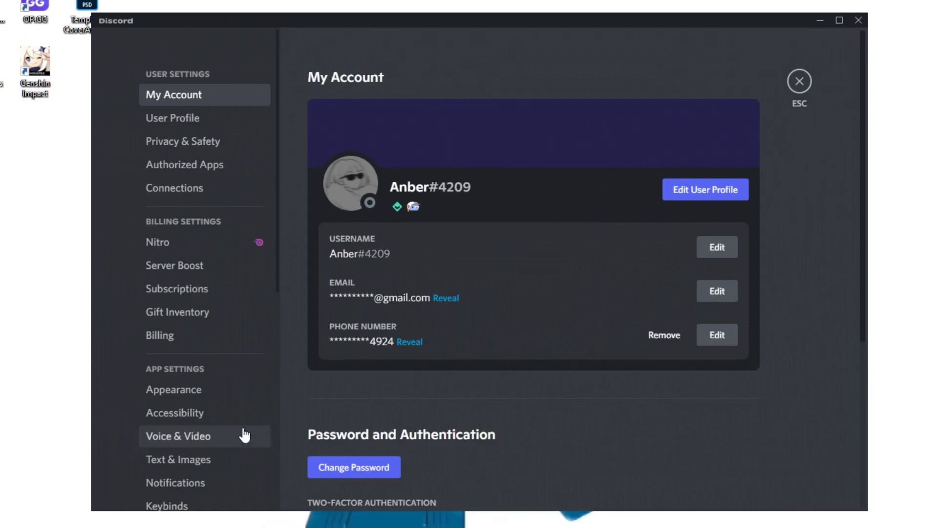
pyautogui.click(259, 390)
pyautogui.scroll(-5, 205, 350)
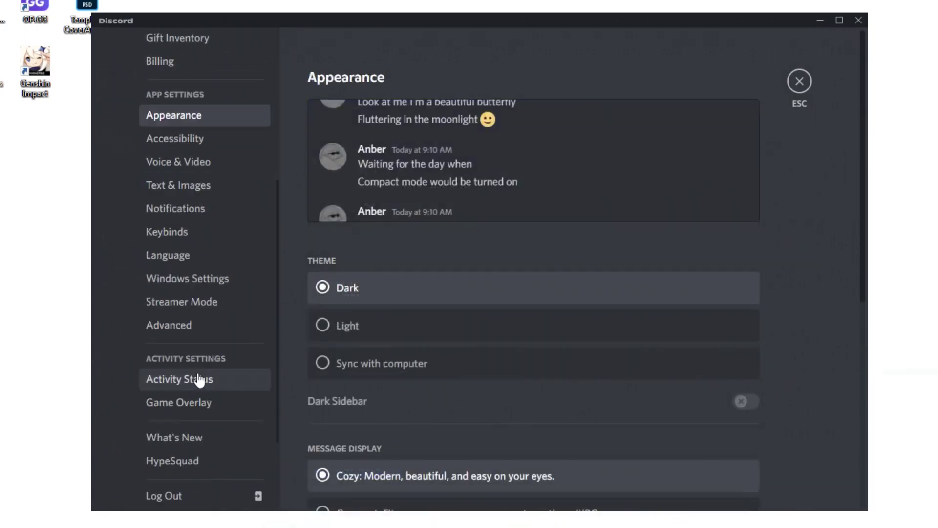
pyautogui.click(197, 404)
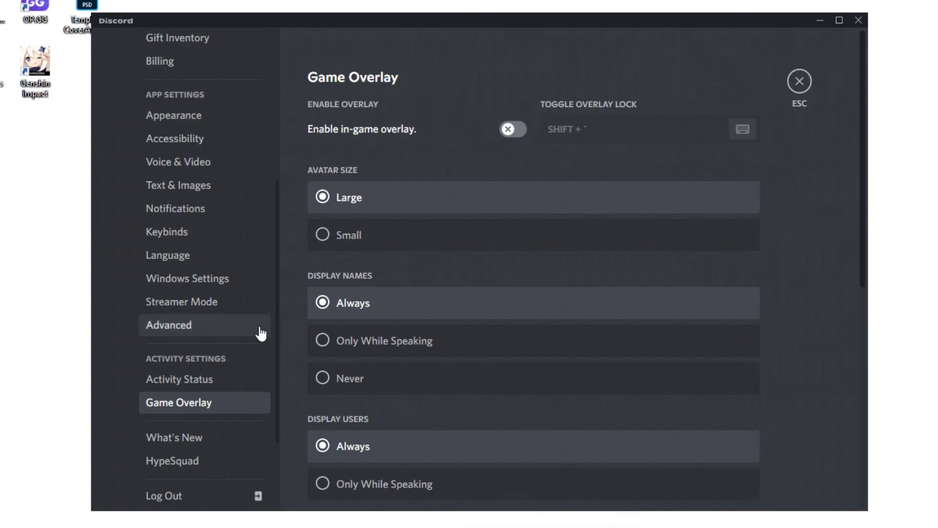
# Select Advanced under App Settings in Discord's User Settings sidebar.
pyautogui.click(214, 337)
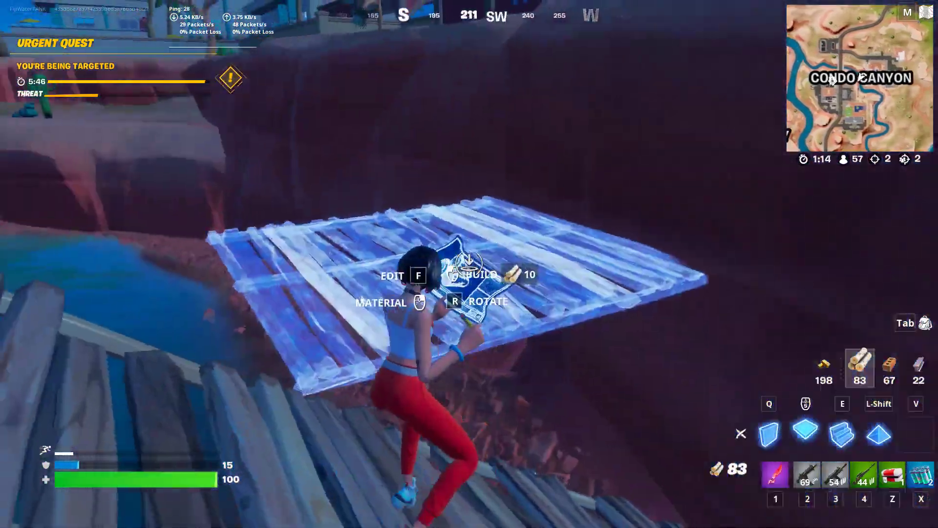
# Place two wooden ramps up the cliff, then switch to the Combat SMG and harvesting tool.
pyautogui.press('2')
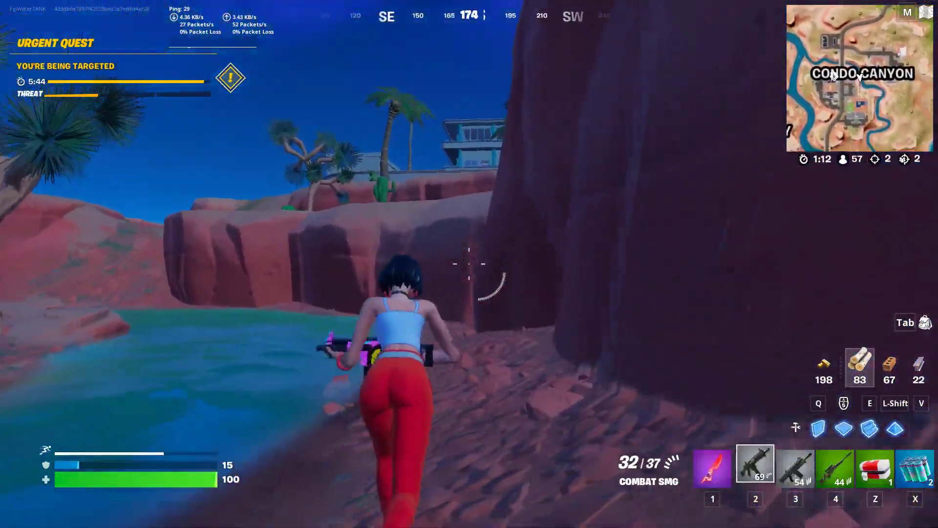
pyautogui.press('e')
pyautogui.click(469, 264)
pyautogui.click(470, 264)
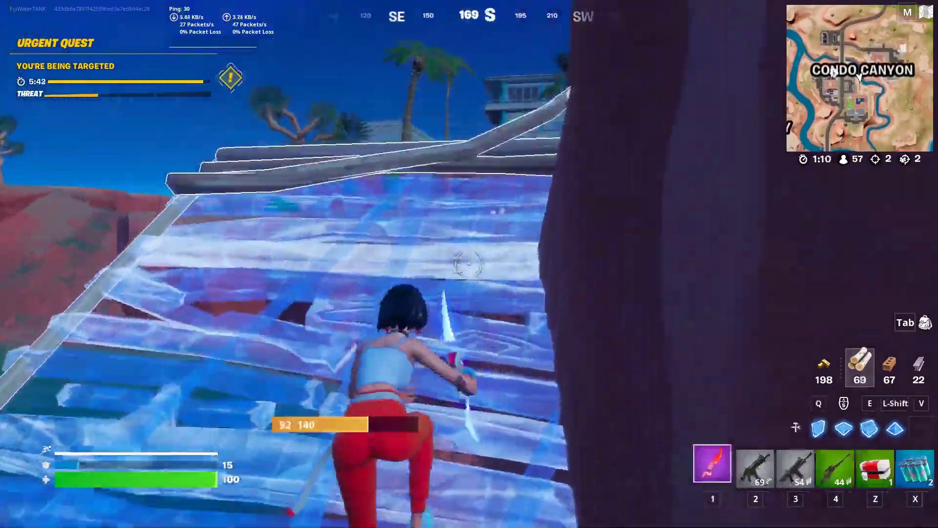
pyautogui.press('2')
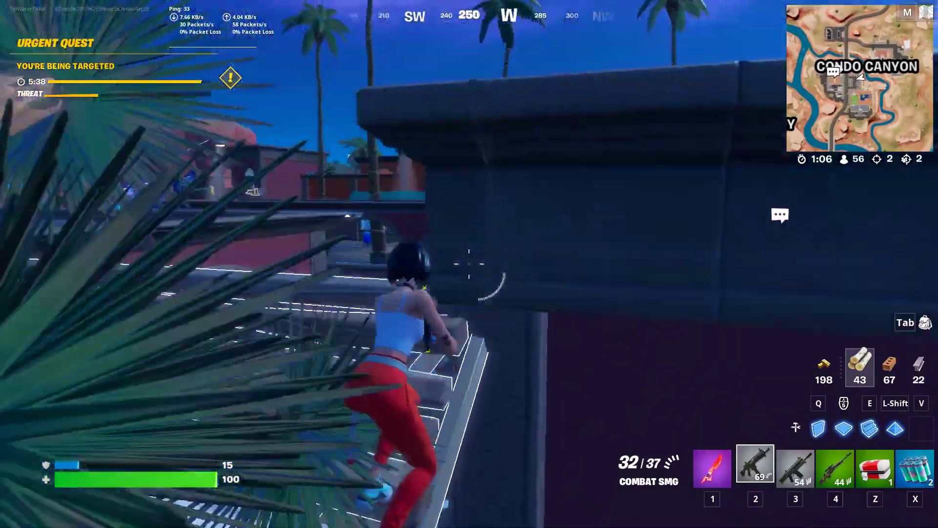
pyautogui.press('q')
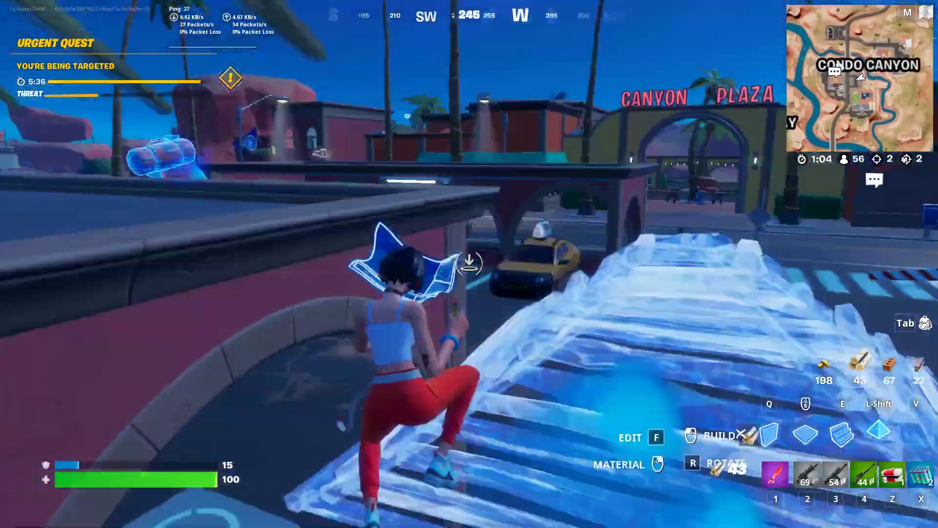
pyautogui.press('1')
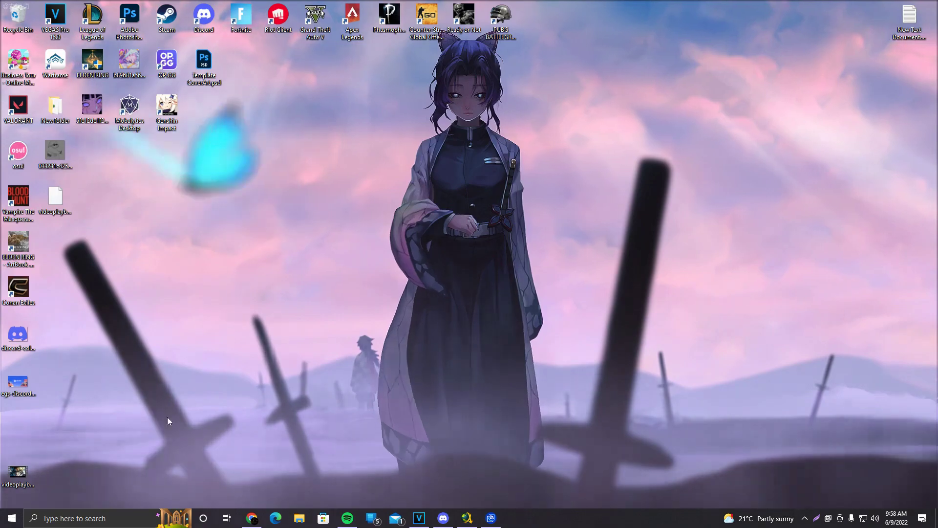
# Run Check for updates under Settings > Update & Security > Windows Update.
pyautogui.click(3, 524)
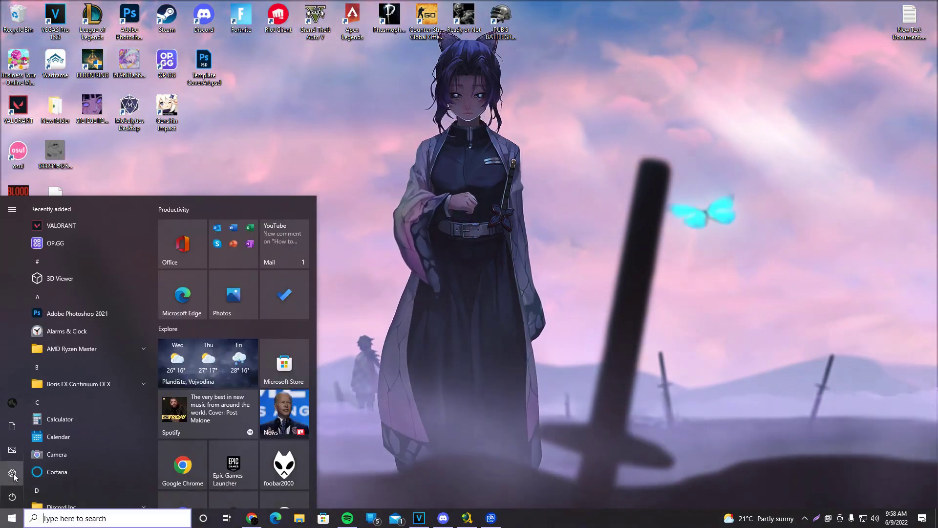
pyautogui.click(15, 474)
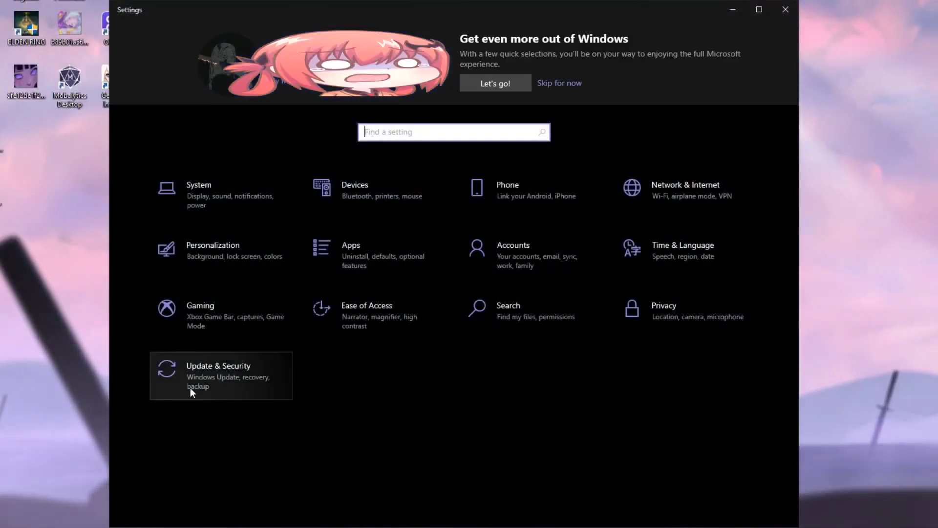
pyautogui.click(199, 378)
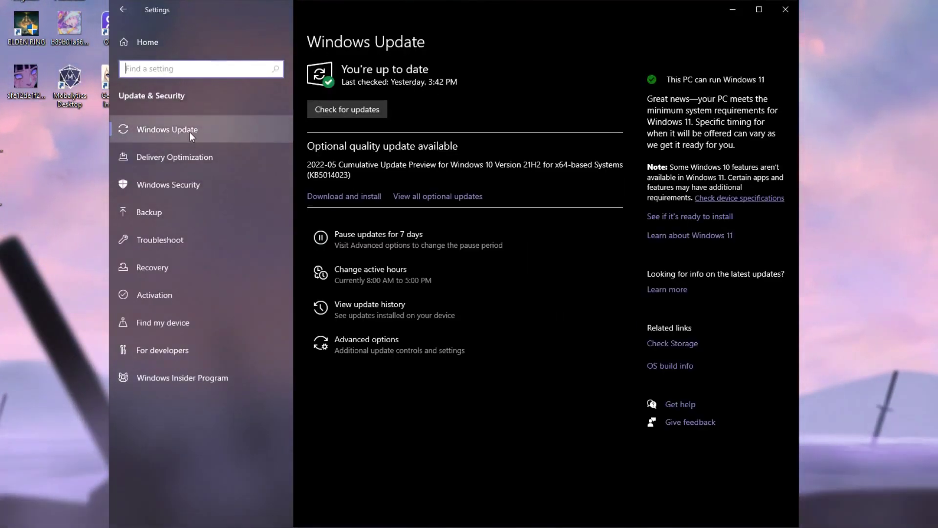
pyautogui.click(292, 120)
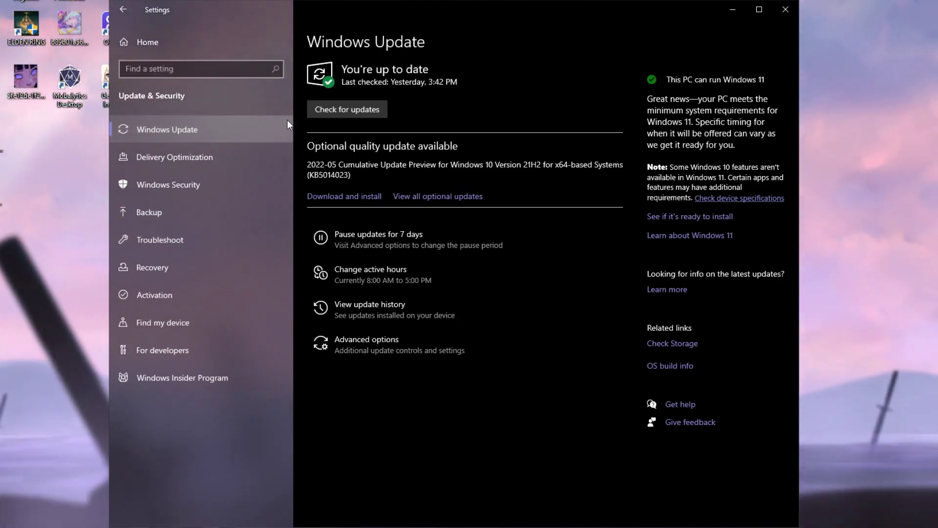
pyautogui.click(344, 109)
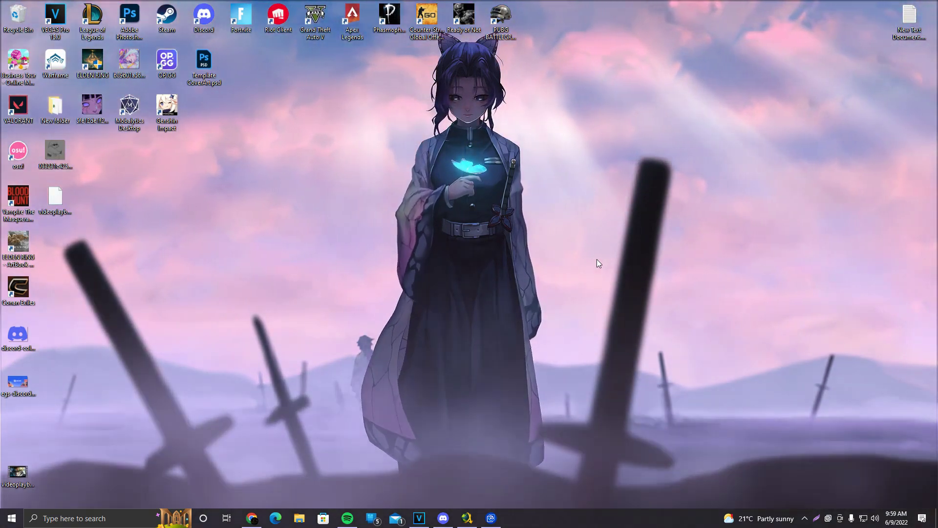
pyautogui.click(804, 518)
pyautogui.click(826, 460)
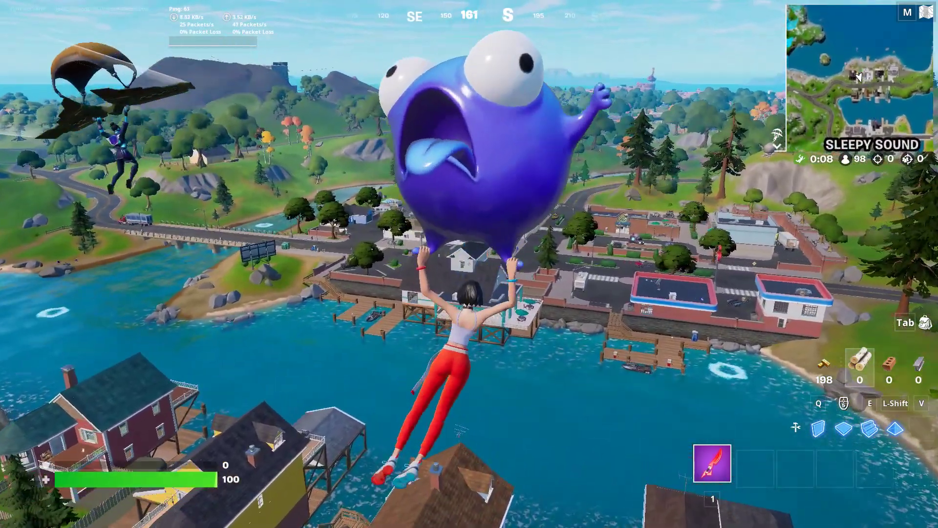
pyautogui.middleClick(469, 264)
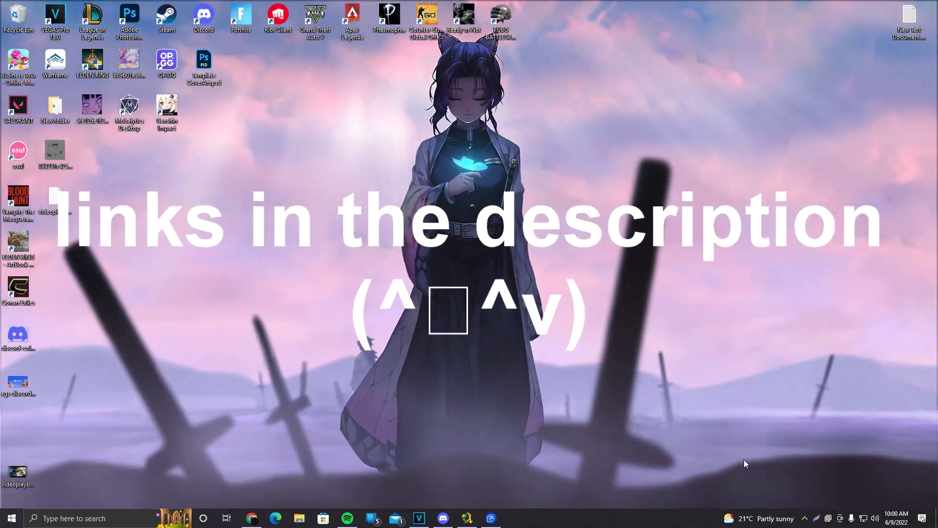
# Launch GeForce Experience from the NVIDIA icon among the hidden tray icons.
pyautogui.click(805, 518)
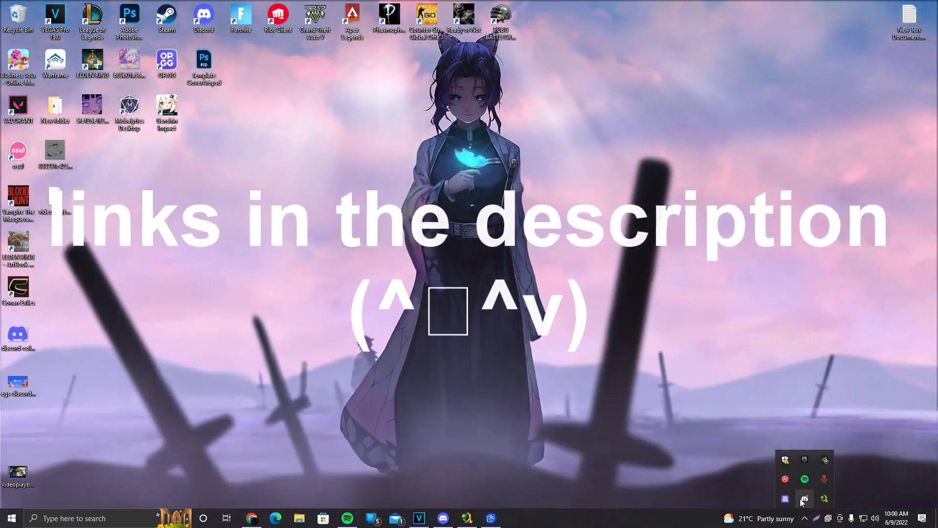
pyautogui.rightClick(824, 463)
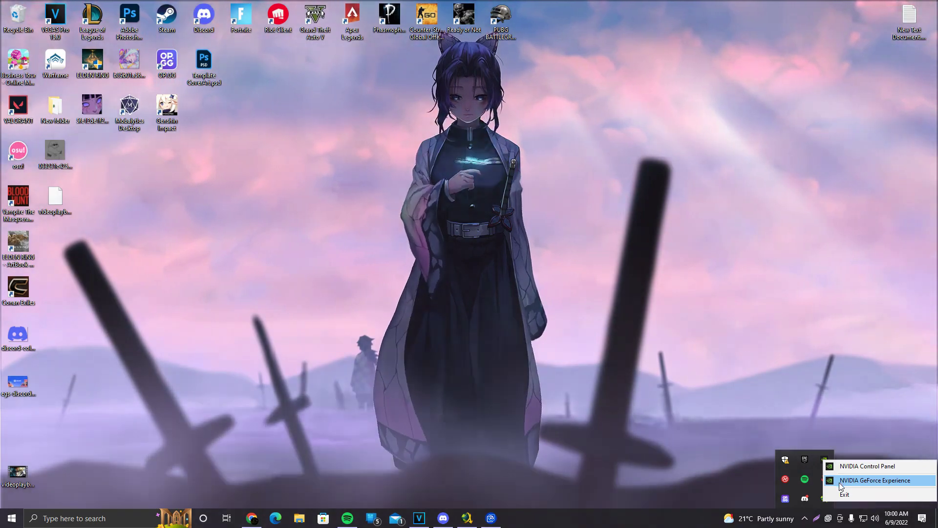
pyautogui.click(840, 483)
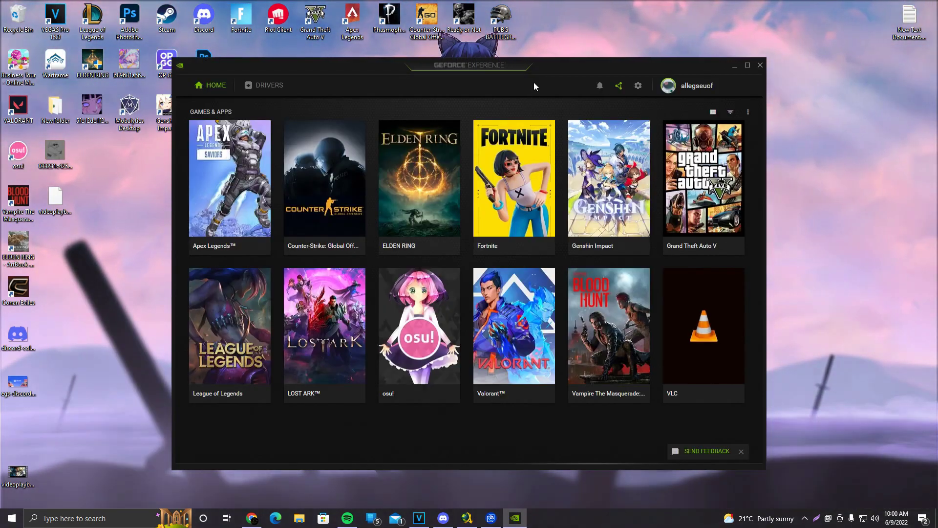
# Check for driver updates in GeForce Experience and get Game Ready Driver 512.95 ready to install.
pyautogui.click(251, 85)
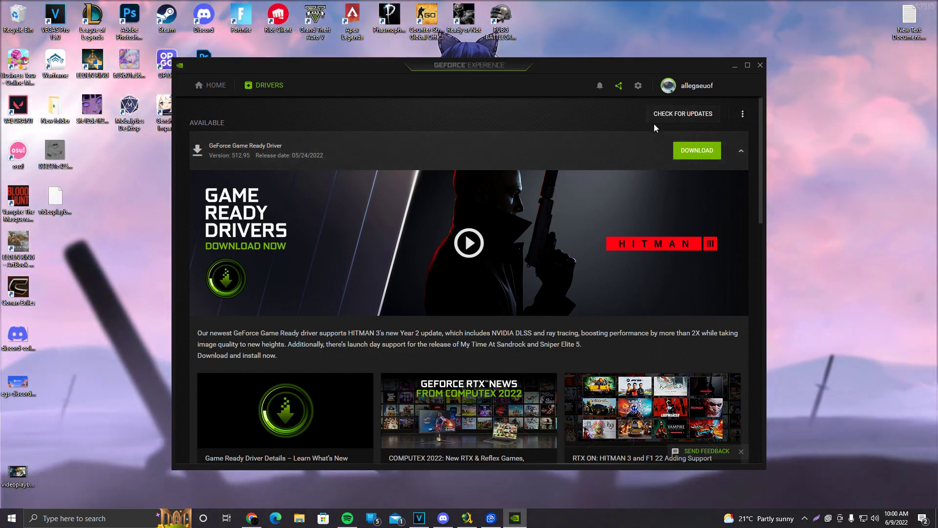
pyautogui.click(680, 122)
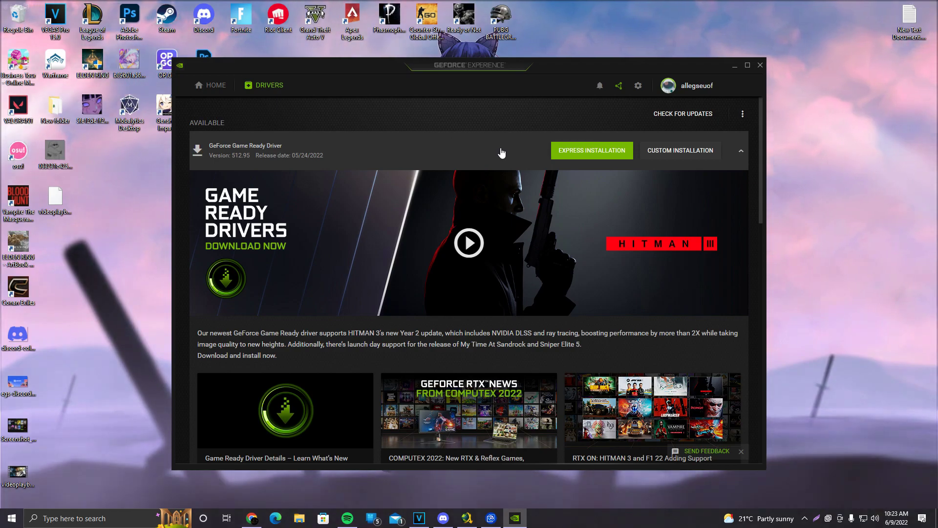
pyautogui.click(646, 157)
# Approve the NVIDIA installer and start the clean custom installation of driver 512.95.
pyautogui.click(419, 326)
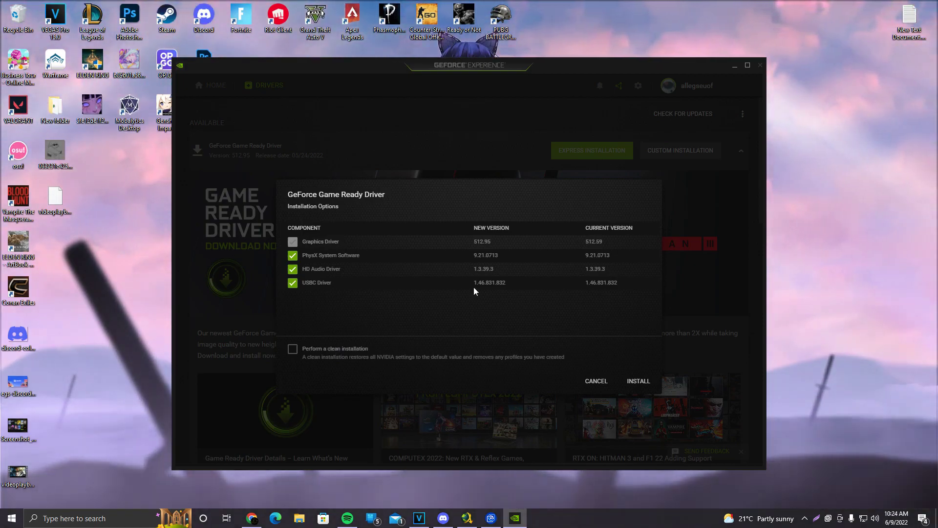
pyautogui.rightClick(808, 225)
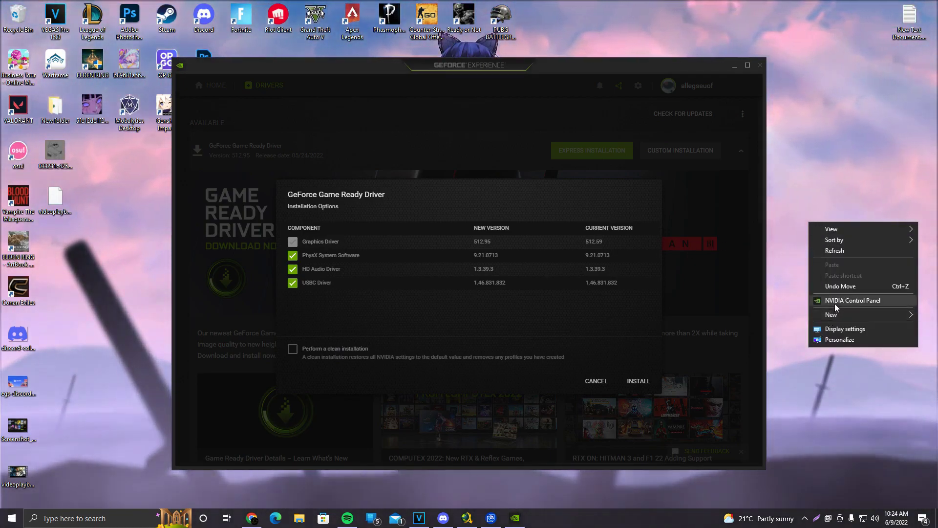
pyautogui.click(839, 286)
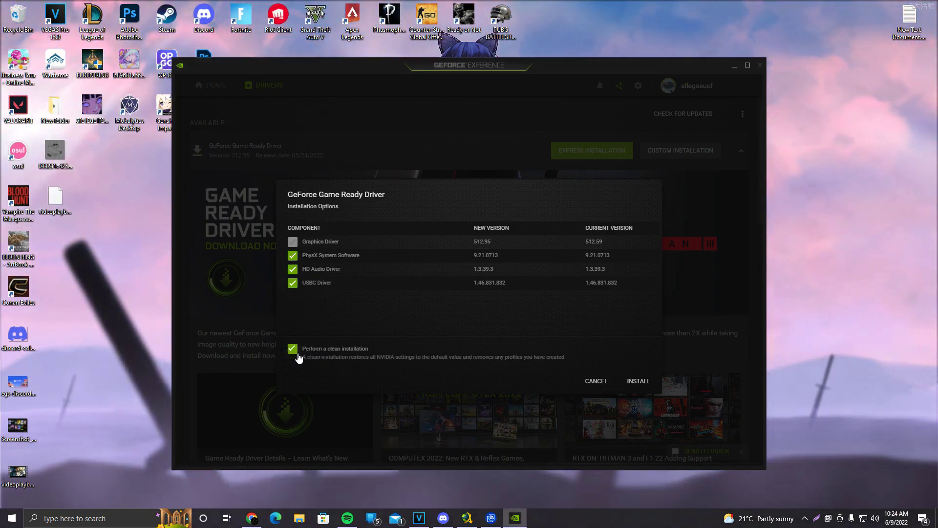
pyautogui.click(639, 382)
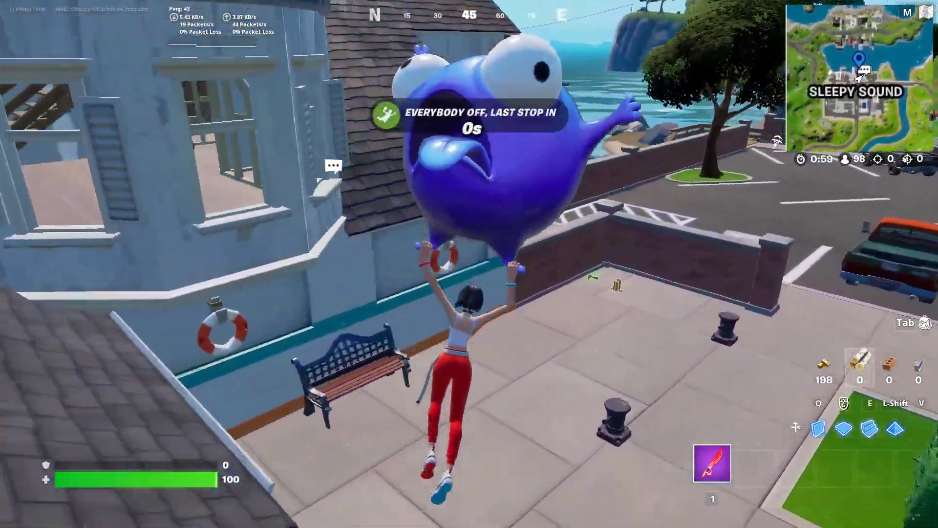
# Break the wooden crate with the pickaxe and loot the chest at Sleepy Sound.
pyautogui.press('w')
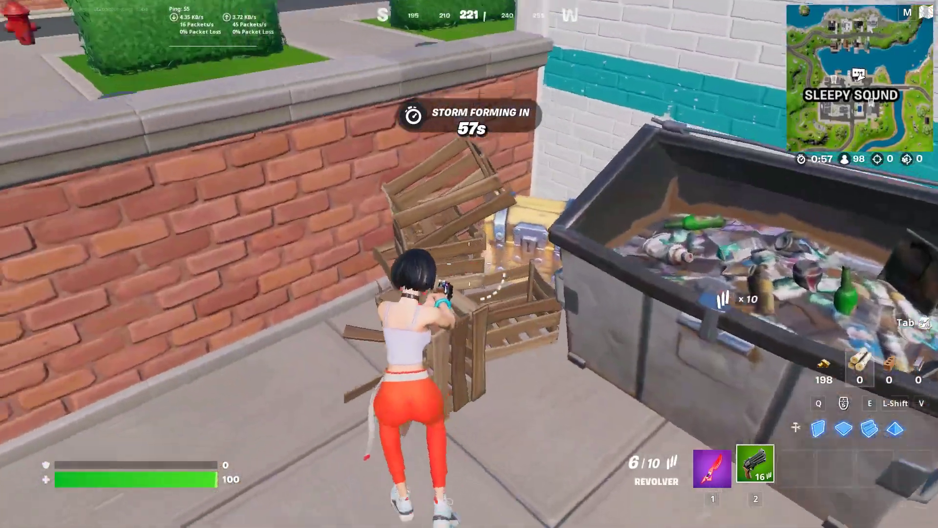
pyautogui.press('1')
pyautogui.click(469, 264)
pyautogui.click(469, 264)
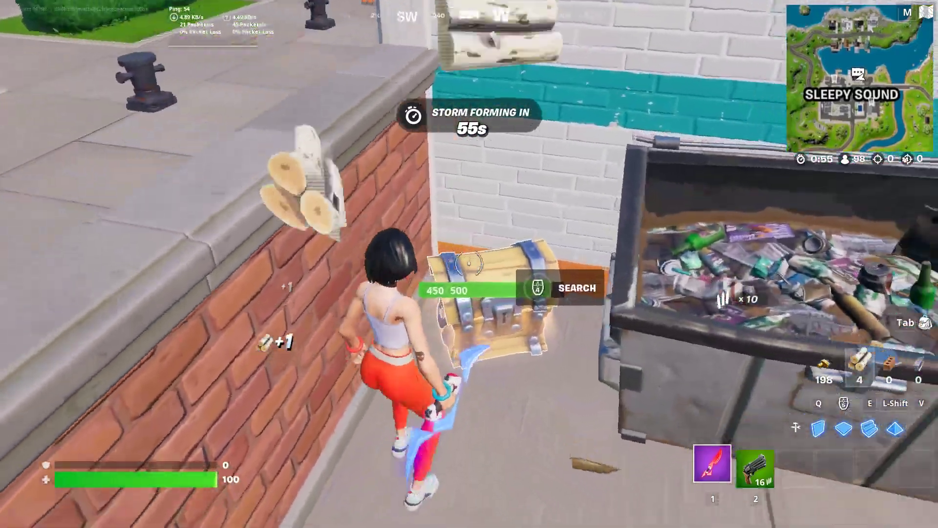
pyautogui.press('w')
# Drink two small shield potions to raise the shield to 50.
pyautogui.press('x')
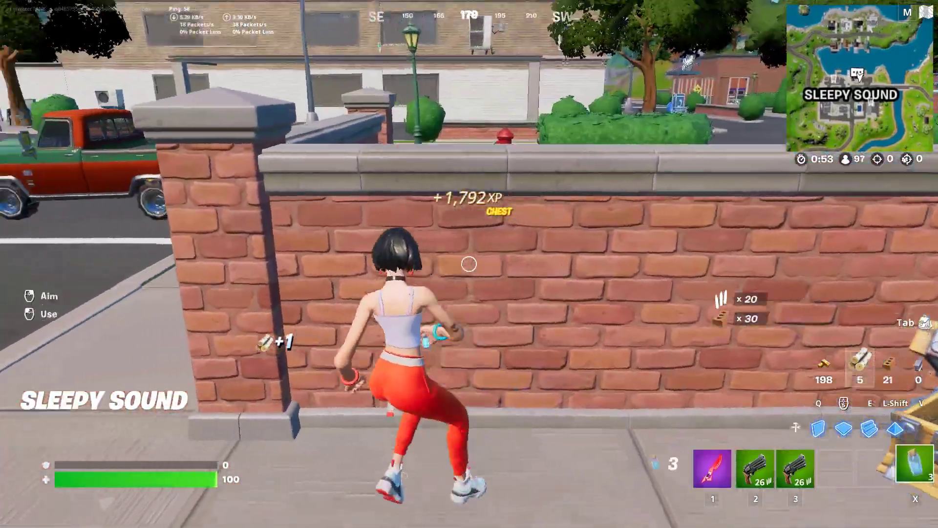
pyautogui.click(469, 264)
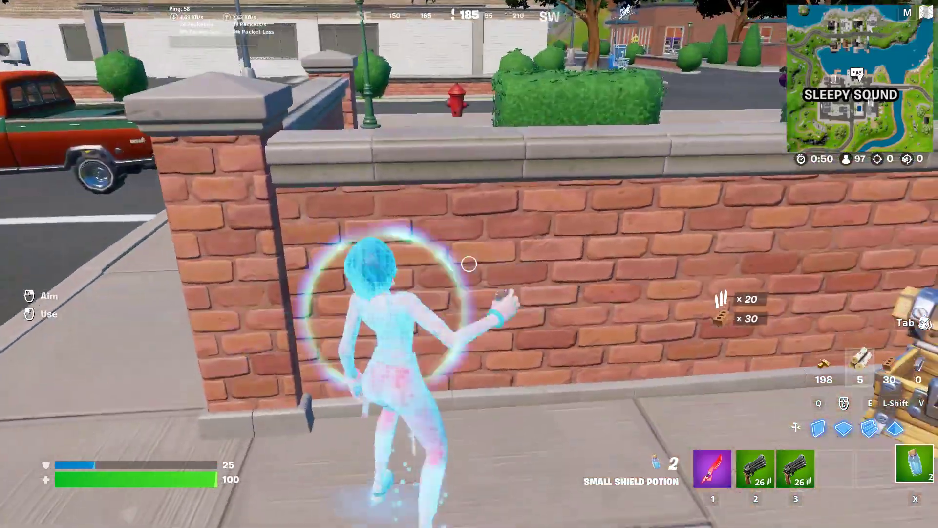
pyautogui.click(469, 264)
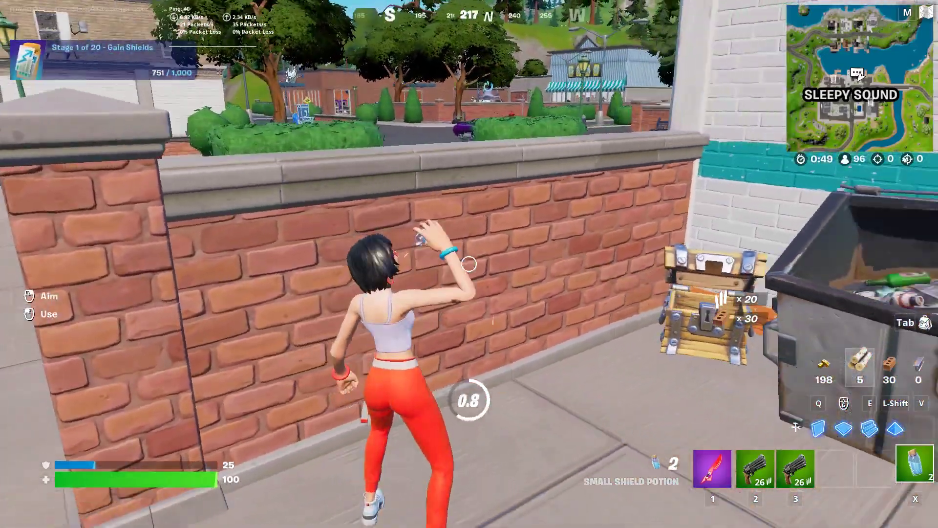
pyautogui.press('2')
pyautogui.press('w')
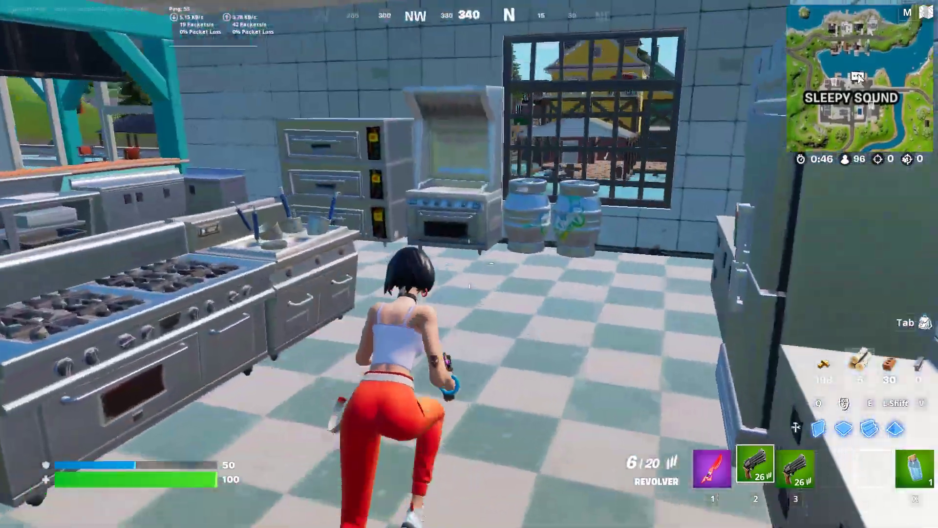
# Pickaxe the kegs and stove in the kitchen for materials.
pyautogui.press('1')
pyautogui.click(469, 264)
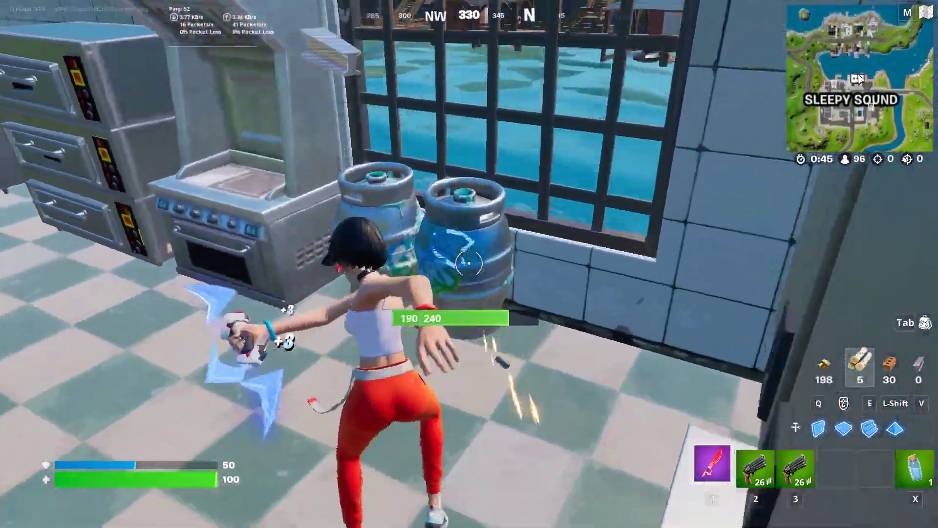
pyautogui.click(469, 264)
pyautogui.click(469, 264)
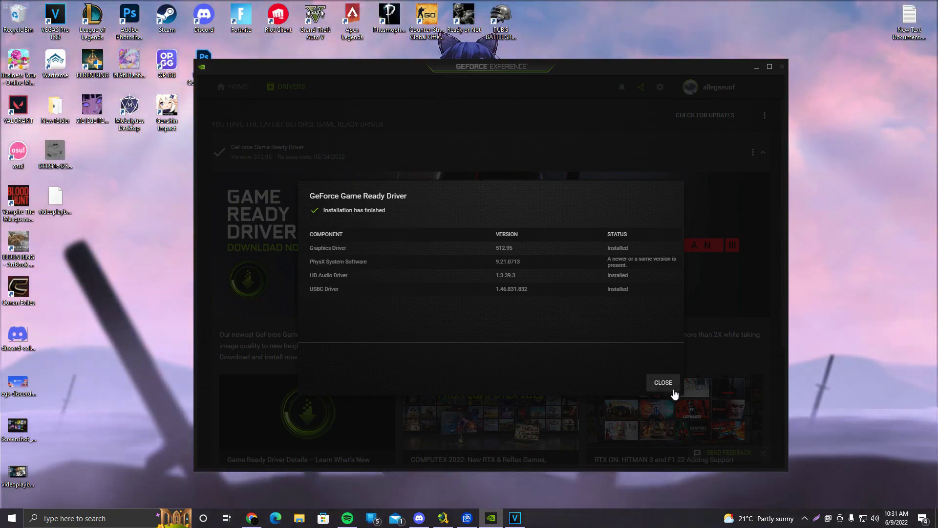
# Dismiss the 512.95 install summary, confirm no newer driver exists, and close GeForce Experience.
pyautogui.click(668, 384)
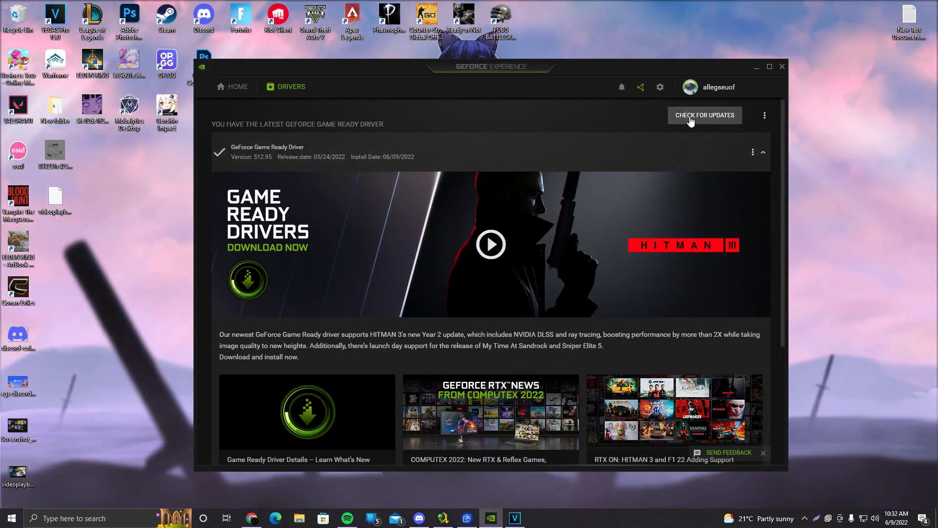
pyautogui.click(705, 115)
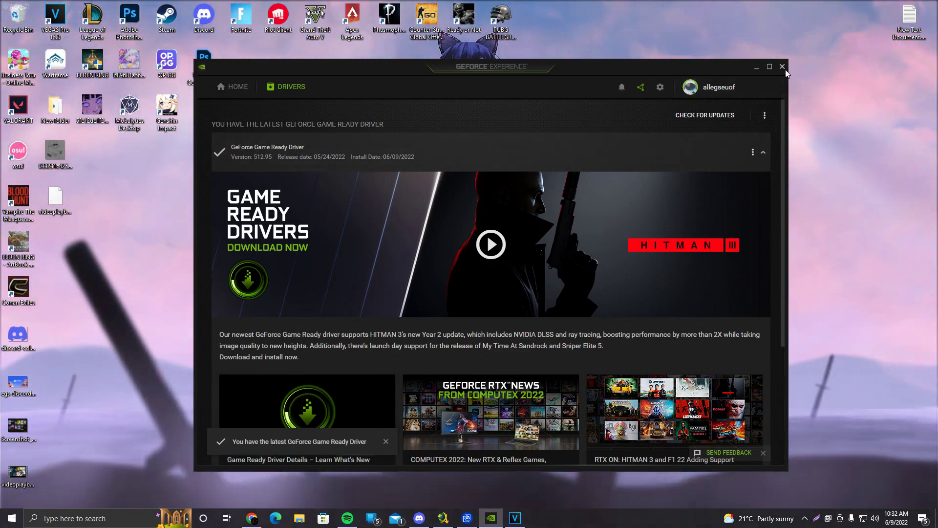
pyautogui.click(783, 66)
# Launch NVIDIA Control Panel from the desktop menu and go to Manage 3D Settings.
pyautogui.rightClick(545, 164)
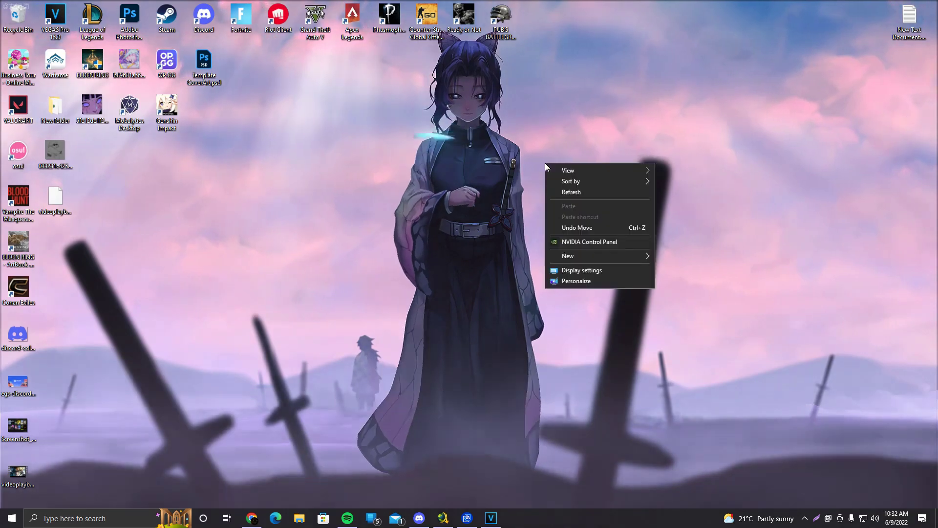
pyautogui.click(576, 240)
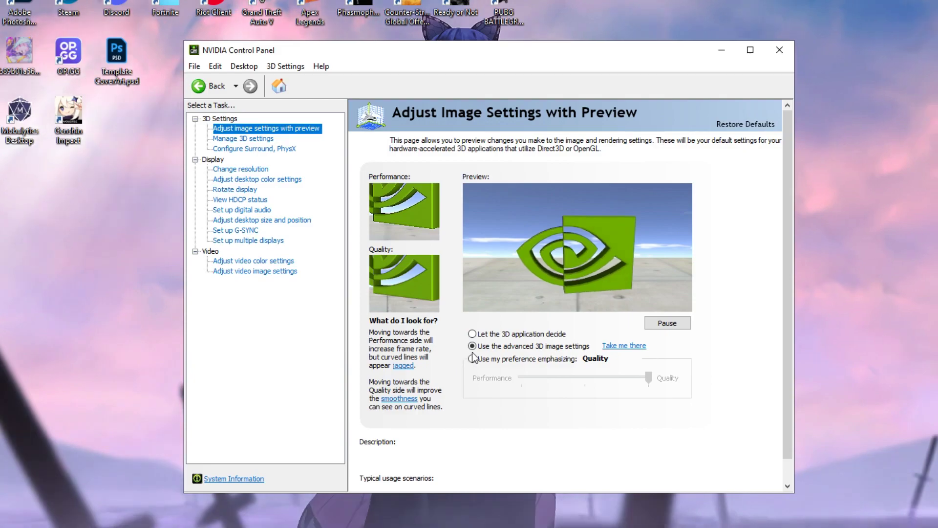
pyautogui.moveTo(479, 349)
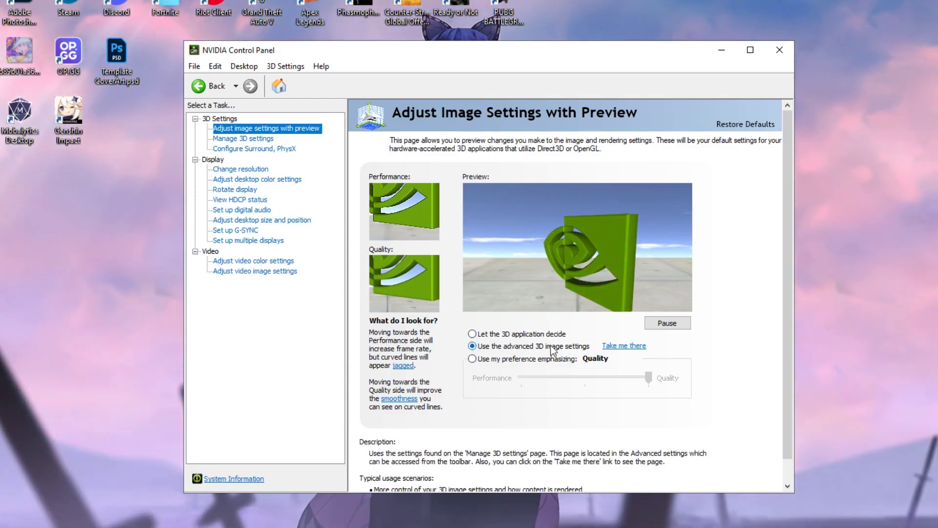
pyautogui.click(622, 348)
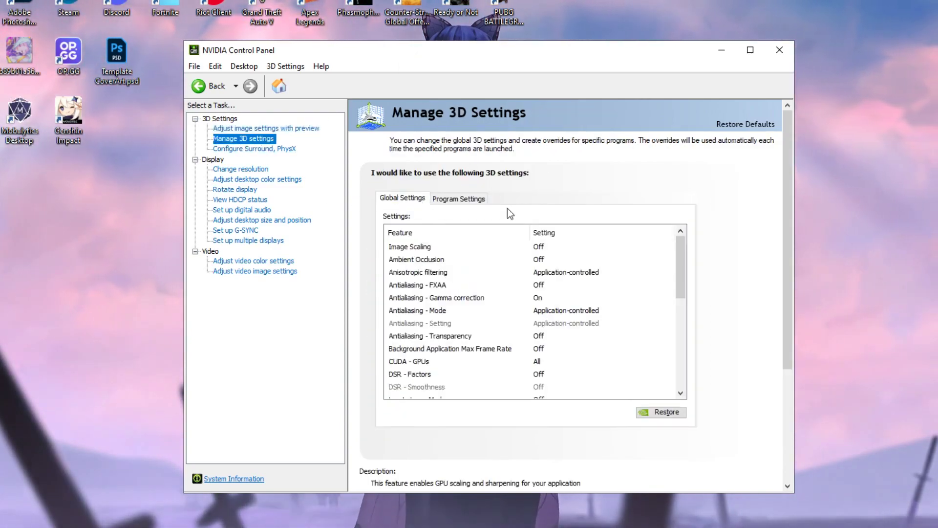
# Set Power management mode to Prefer maximum performance.
pyautogui.moveTo(681, 260); pyautogui.dragTo(675, 306)
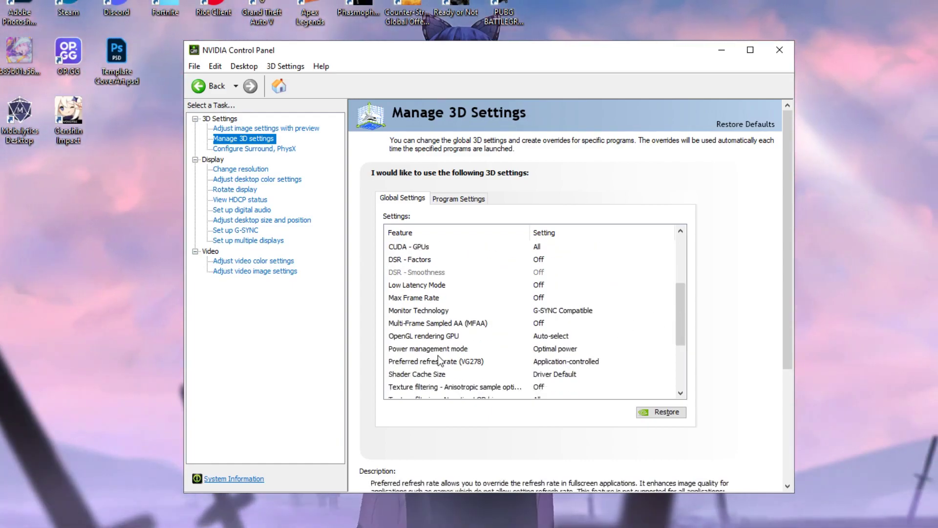
pyautogui.click(548, 349)
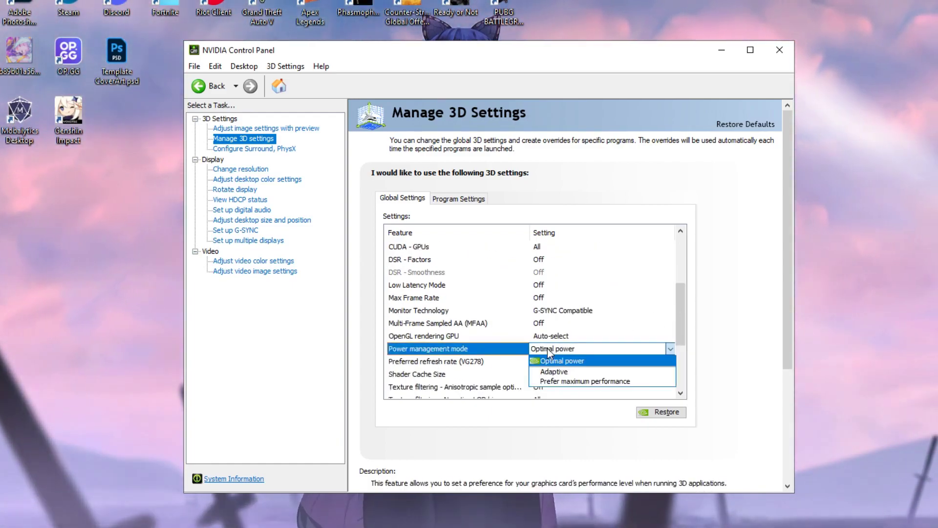
pyautogui.click(553, 383)
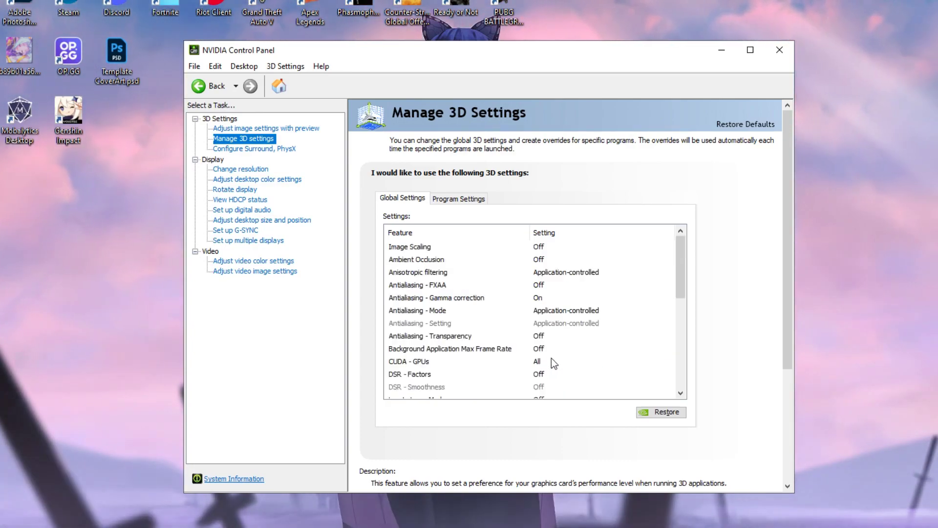
# Set Texture filtering - Quality to High performance.
pyautogui.scroll(-1, 544, 335)
pyautogui.scroll(-1, 544, 335)
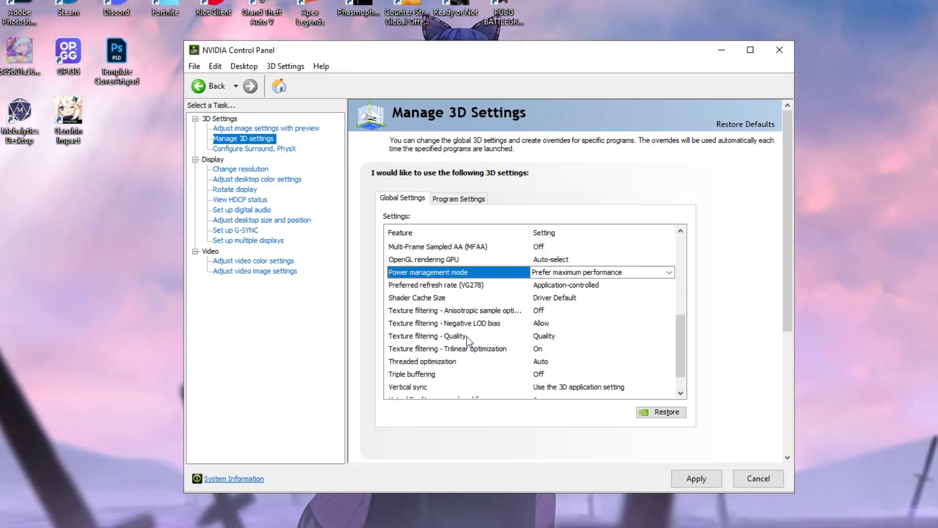
pyautogui.click(545, 337)
pyautogui.click(545, 337)
pyautogui.press('Down')
pyautogui.press('Down')
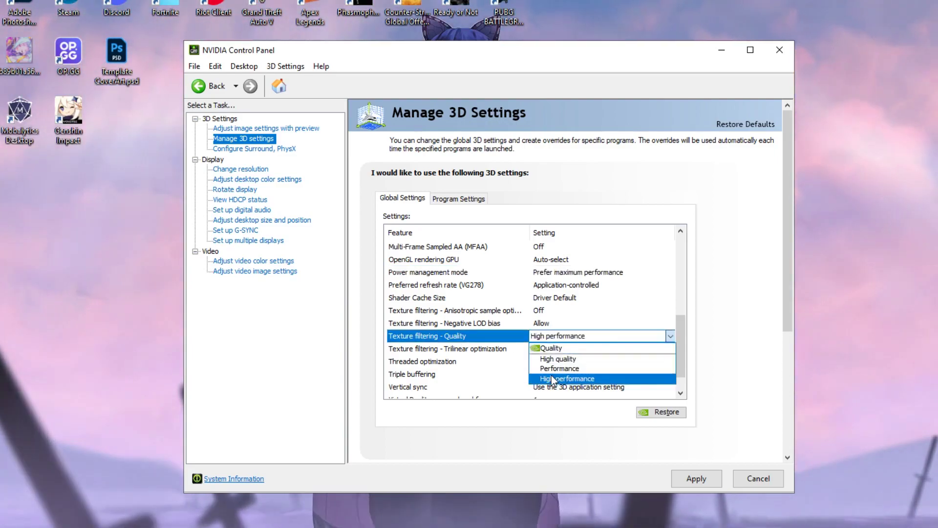
pyautogui.press('Return')
# Turn Threaded optimization On, apply the 3D settings, and close the control panel.
pyautogui.scroll(-6, 543, 342)
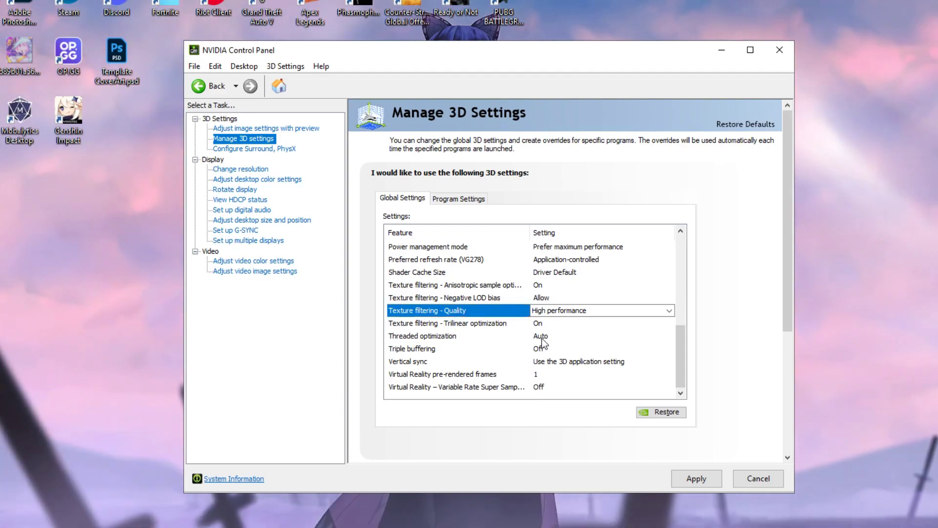
pyautogui.click(544, 338)
pyautogui.click(542, 341)
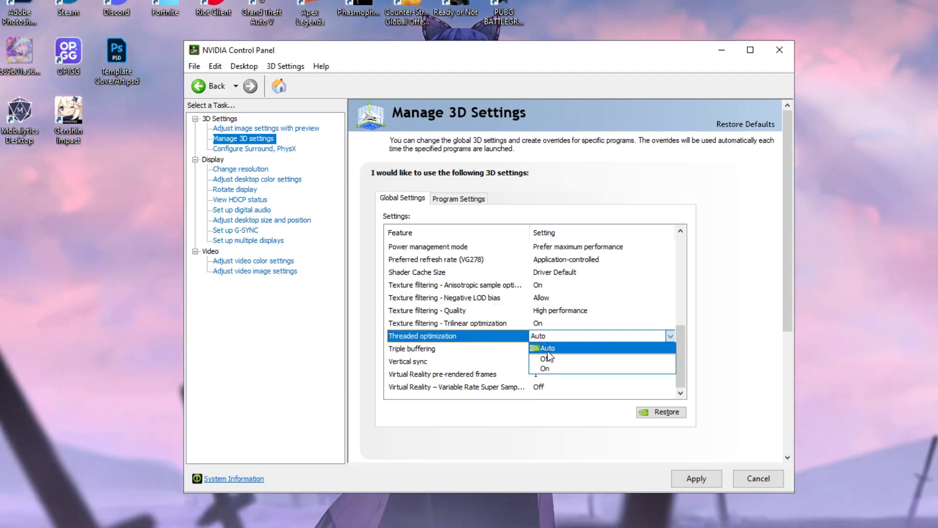
pyautogui.click(543, 355)
pyautogui.click(696, 479)
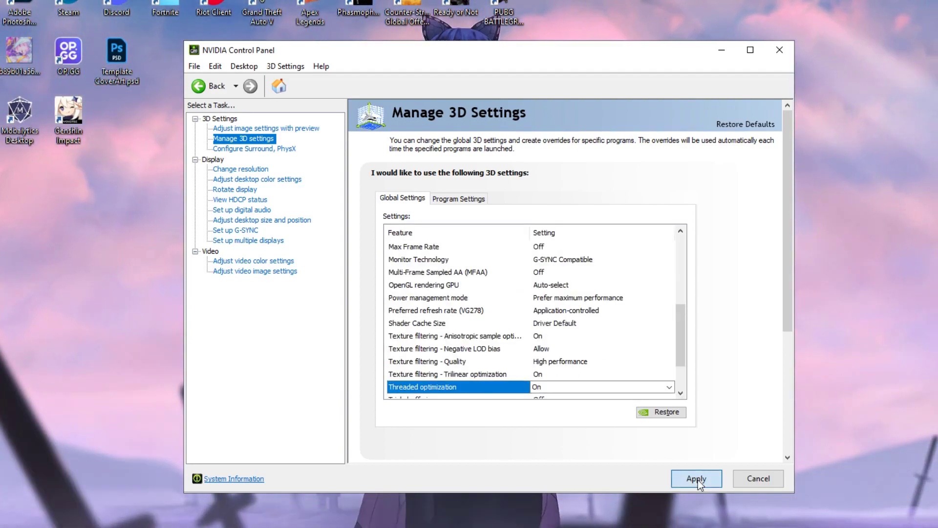
pyautogui.click(780, 49)
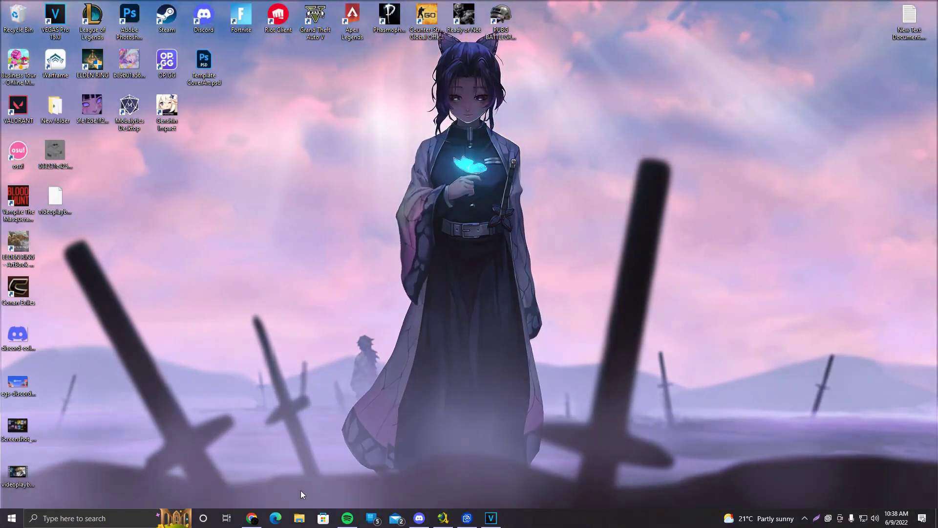
# Open This PC's Properties from File Explorer to reach the System About page.
pyautogui.click(300, 519)
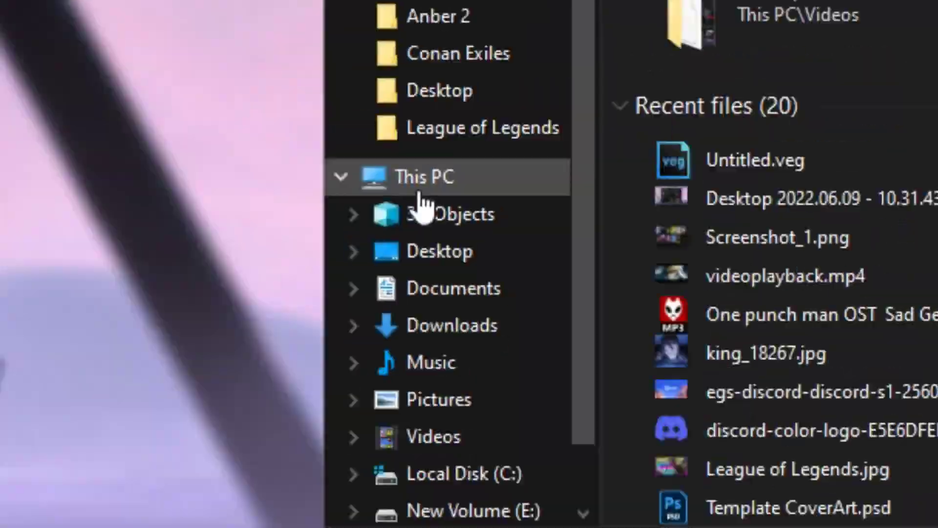
pyautogui.rightClick(212, 318)
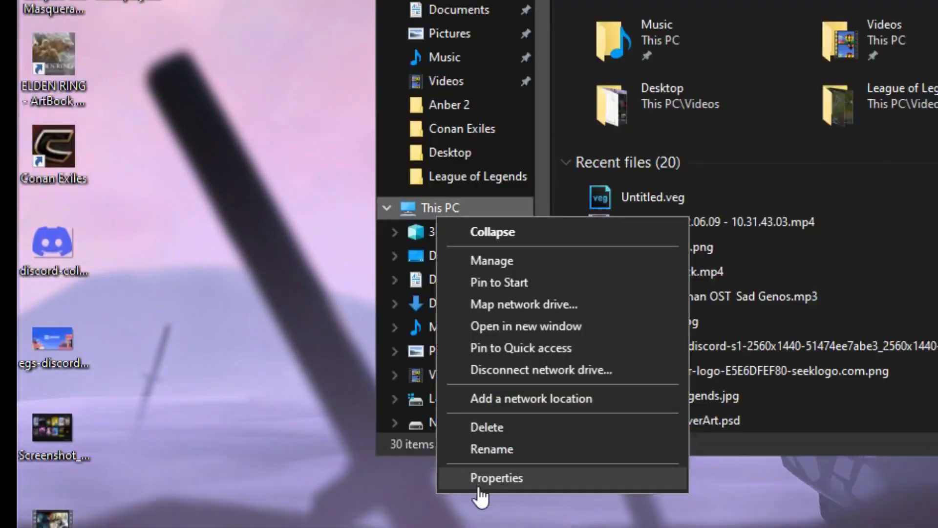
pyautogui.click(479, 484)
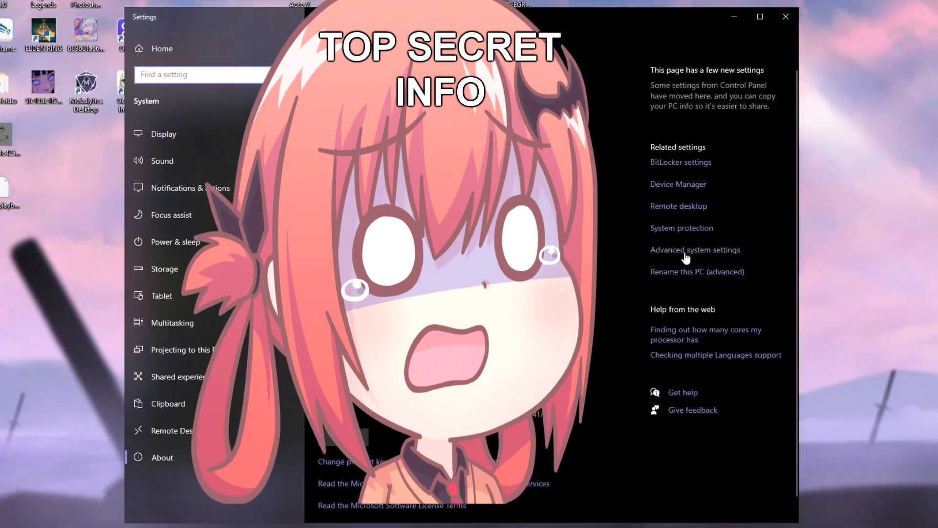
# Open Advanced system settings and the Performance Options dialog, moving it to the right.
pyautogui.click(656, 252)
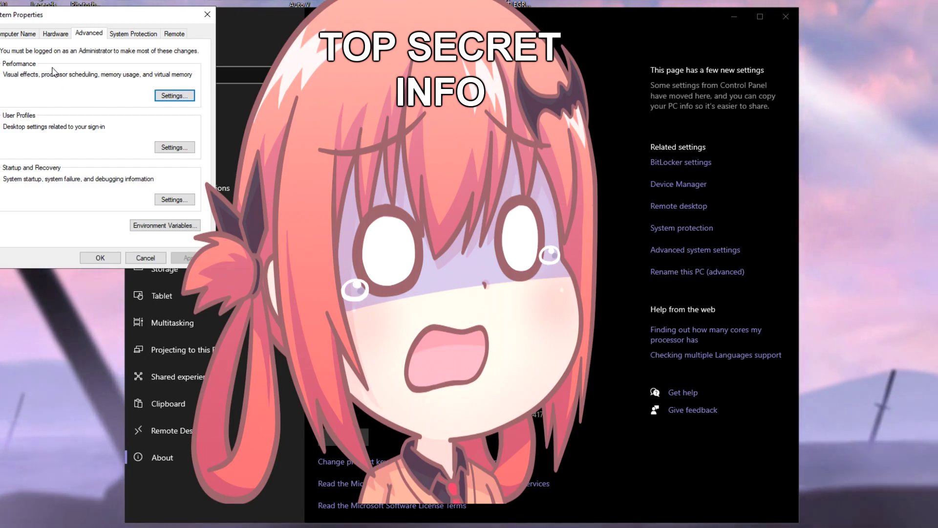
pyautogui.click(158, 96)
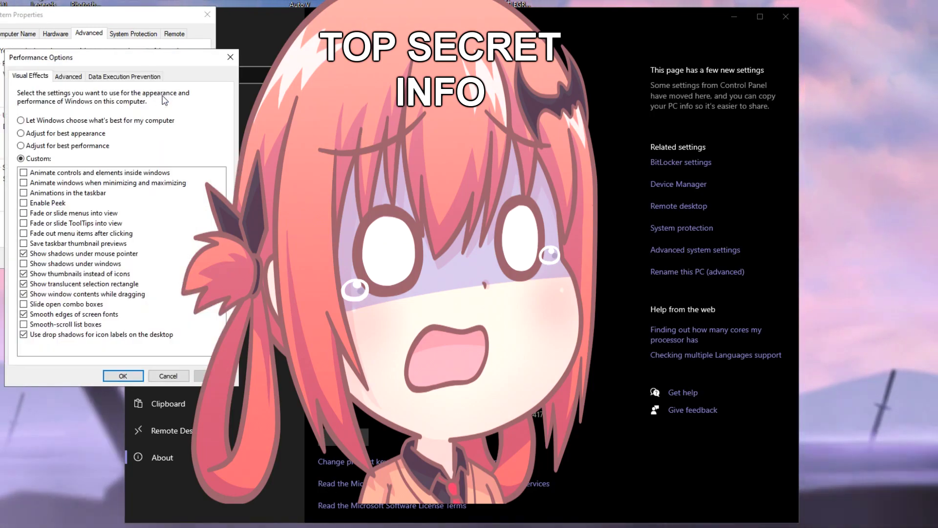
pyautogui.moveTo(231, 187); pyautogui.dragTo(480, 81)
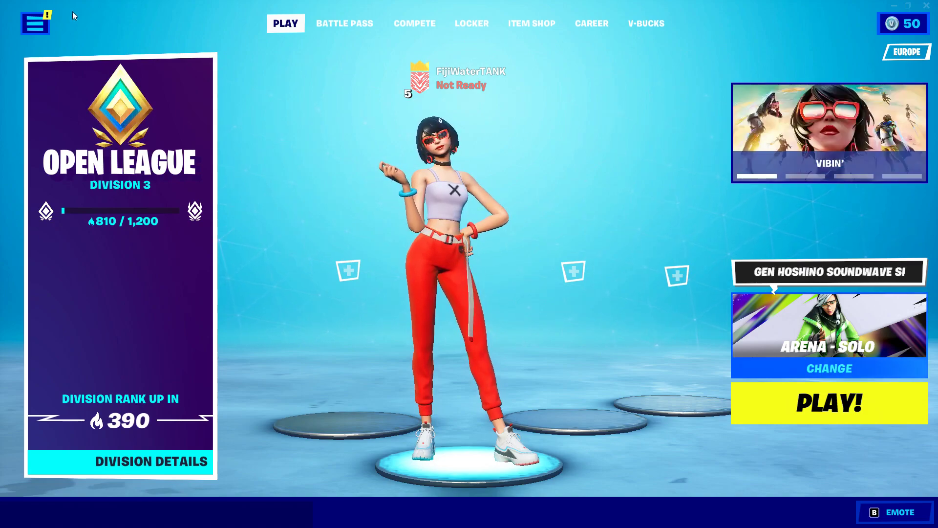
# Open Fortnite's settings through the lobby side panel's main menu.
pyautogui.click(49, 22)
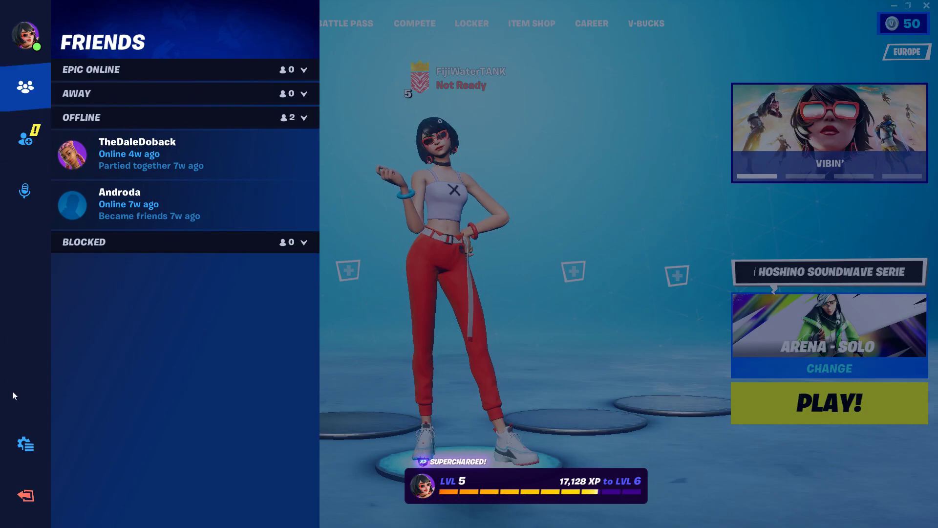
pyautogui.click(15, 443)
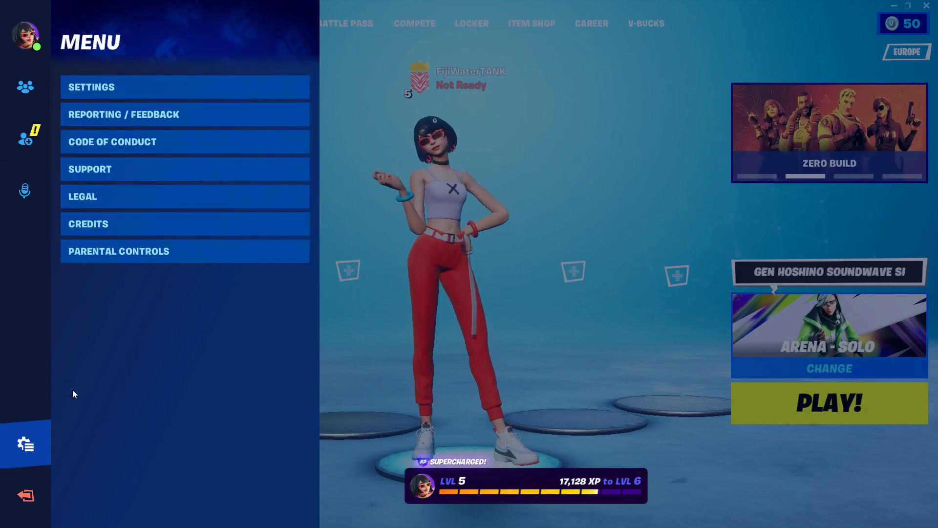
pyautogui.click(108, 88)
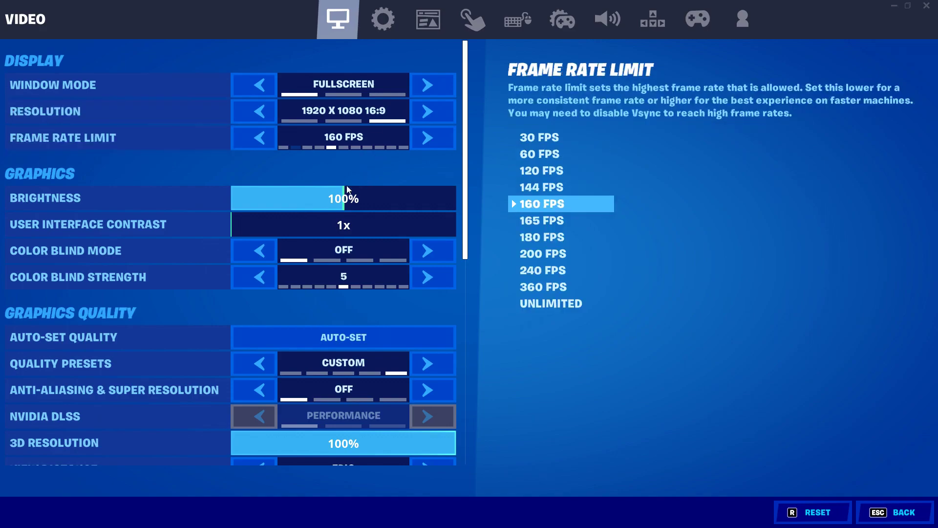
pyautogui.scroll(-3, 80, 273)
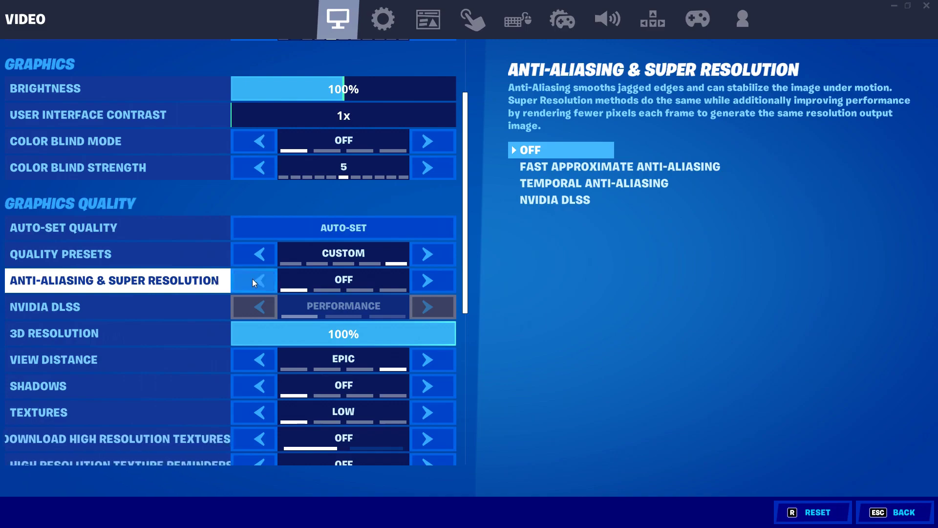
# Try the 3D Resolution slider and View Distance arrows, leaving 100% and EPIC.
pyautogui.scroll(-1, 299, 293)
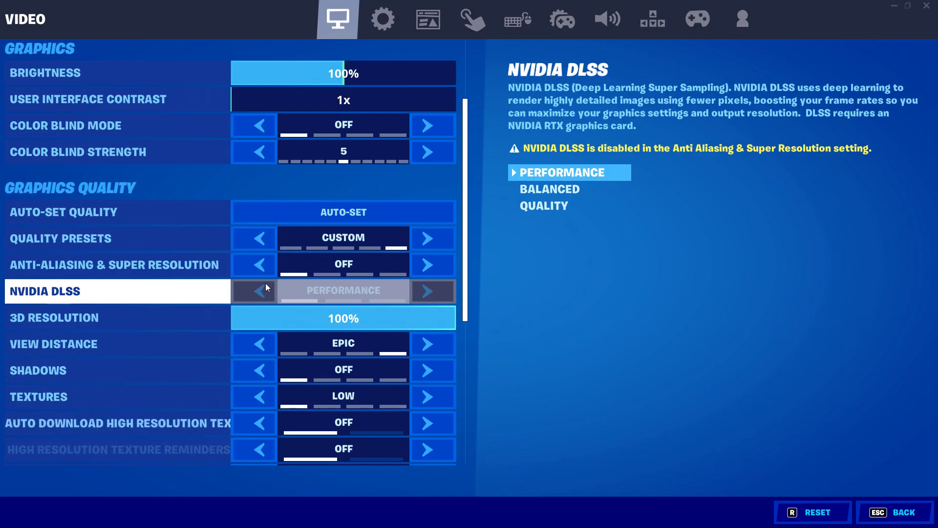
pyautogui.scroll(-1, 397, 298)
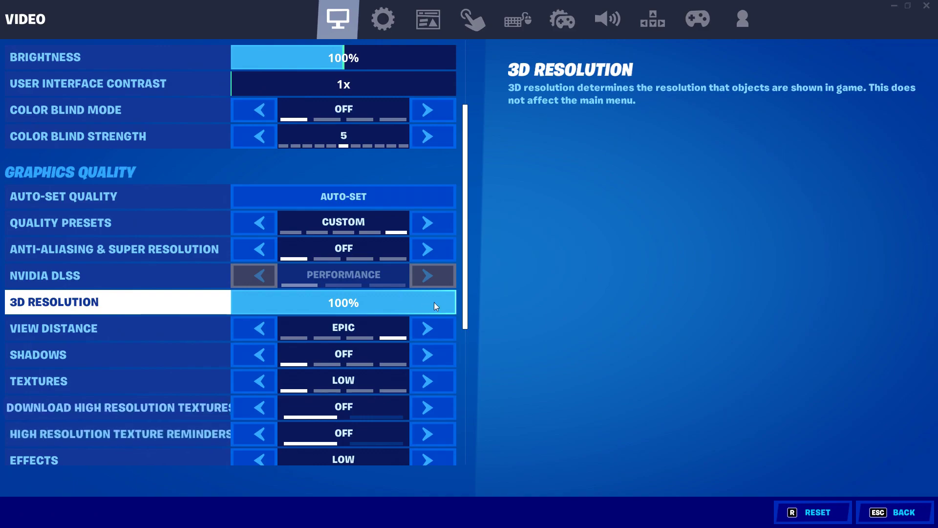
pyautogui.moveTo(445, 307); pyautogui.dragTo(515, 298)
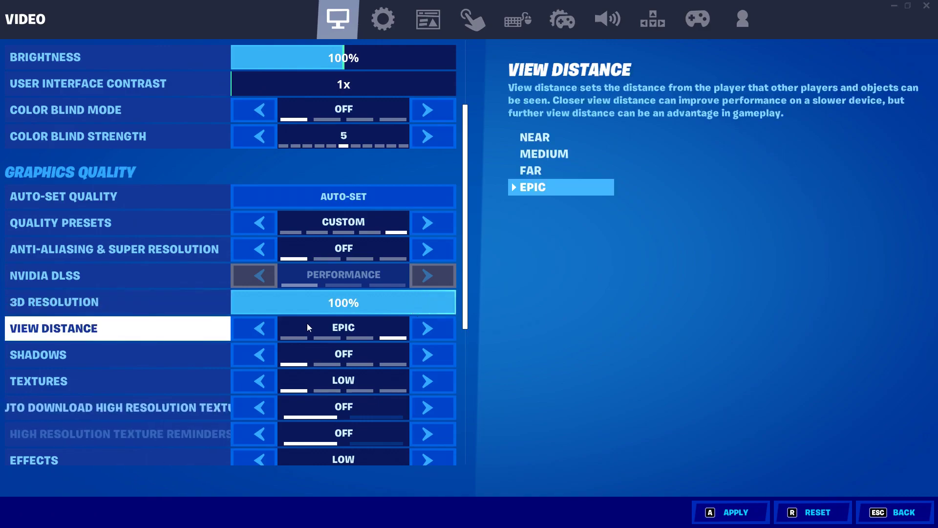
pyautogui.click(264, 329)
pyautogui.click(274, 330)
pyautogui.click(424, 333)
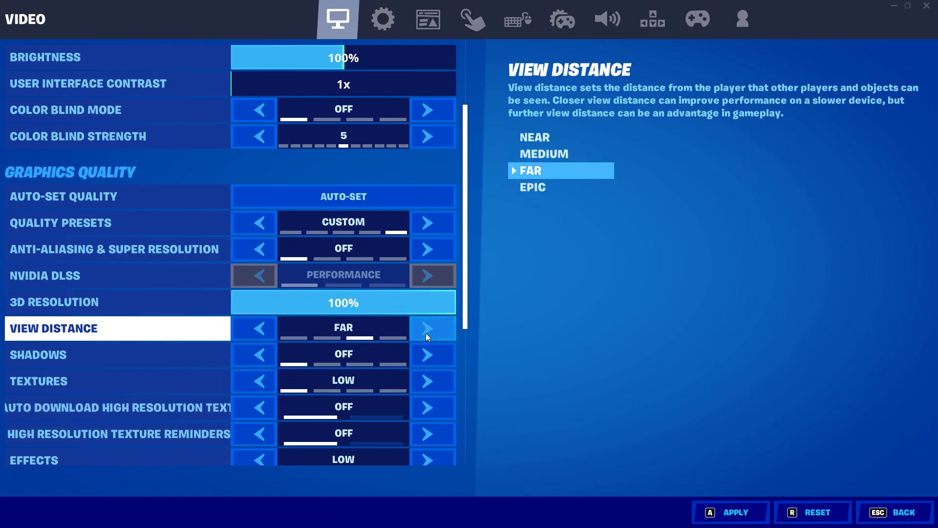
pyautogui.click(426, 333)
# Review the remaining graphics options: Shadows Off, Textures, Effects and Post Processing Low.
pyautogui.scroll(-1, 244, 386)
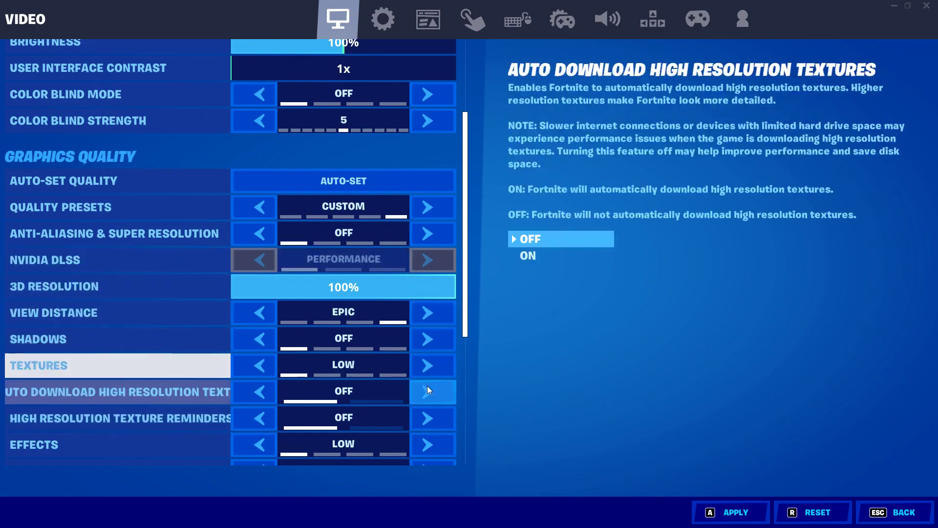
pyautogui.scroll(-1, 272, 420)
pyautogui.scroll(-3, 269, 407)
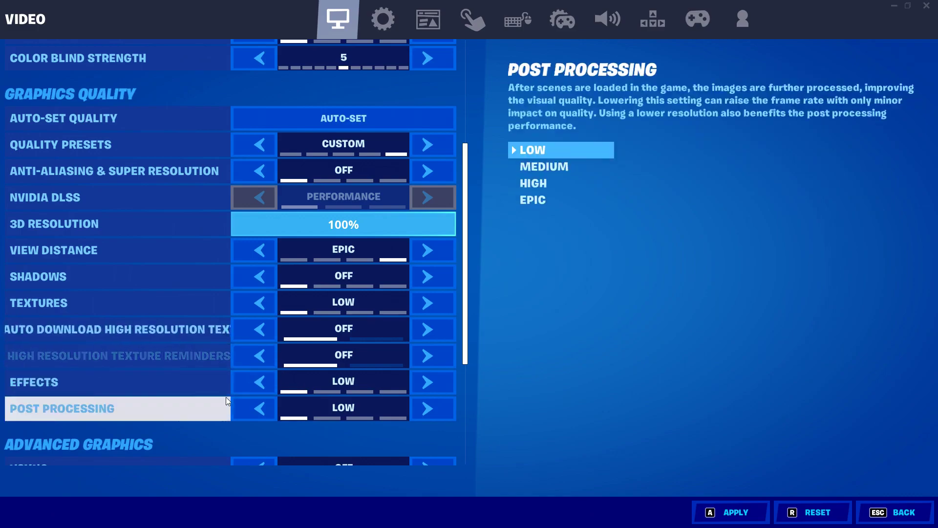
pyautogui.scroll(-9, 234, 392)
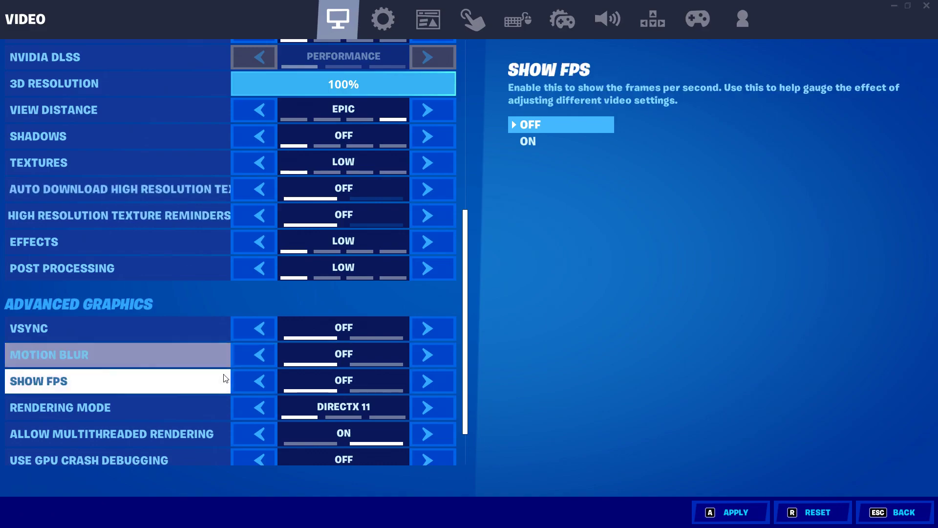
# In Advanced Graphics, set Show FPS to On and Rendering Mode to Performance (BETA).
pyautogui.click(299, 386)
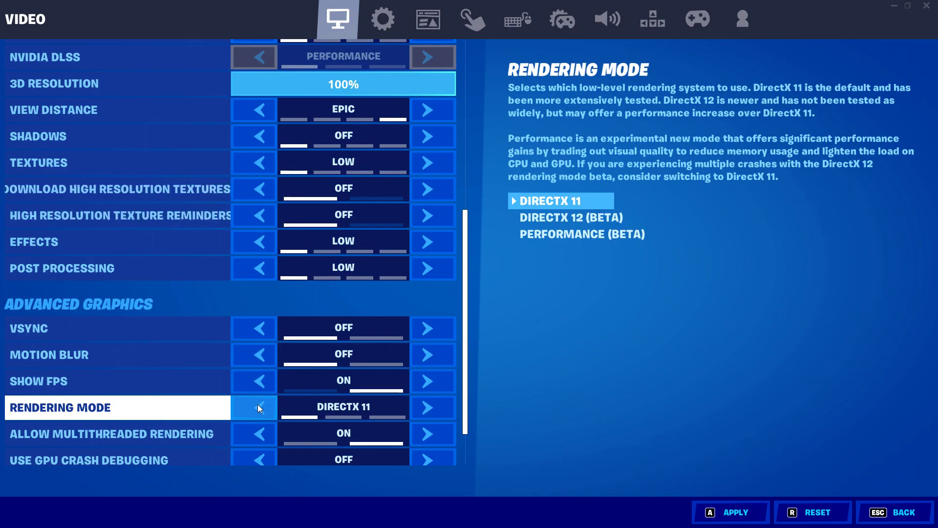
pyautogui.doubleClick(435, 414)
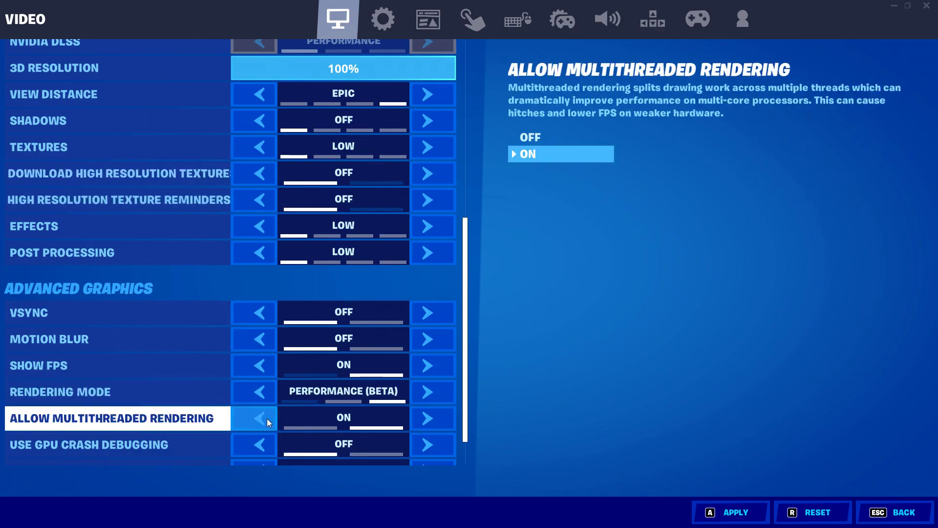
pyautogui.scroll(-1, 268, 418)
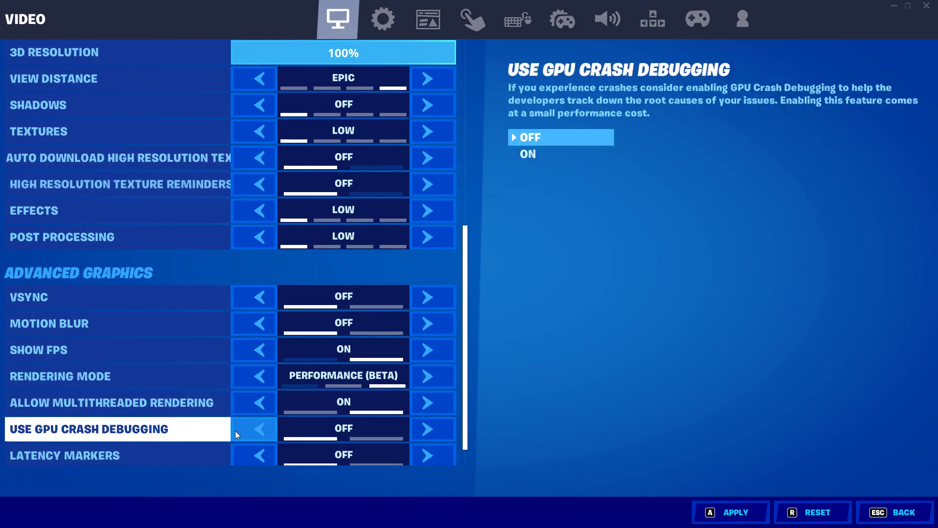
pyautogui.scroll(-2, 269, 429)
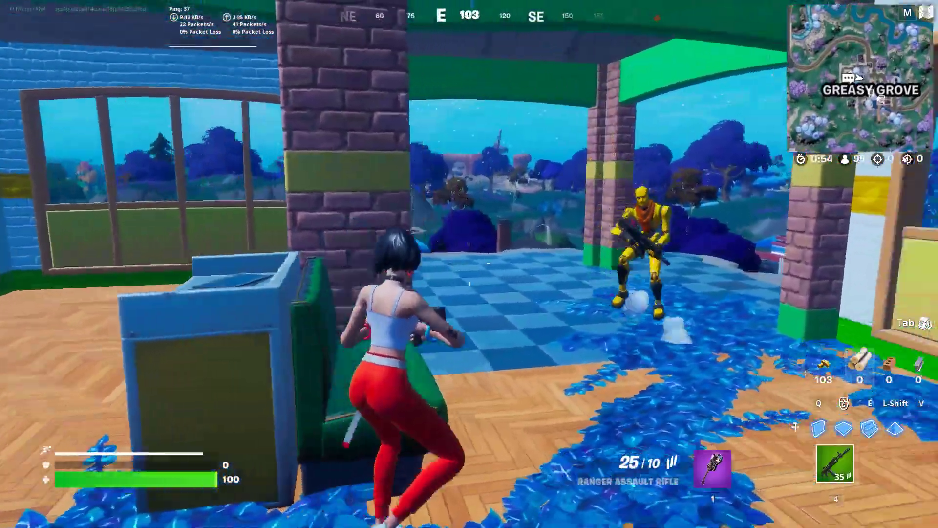
# Keep firing at the yellow enemy from behind the box until eliminated.
pyautogui.click(470, 263)
pyautogui.click(469, 264)
pyautogui.click(469, 263)
pyautogui.click(469, 264)
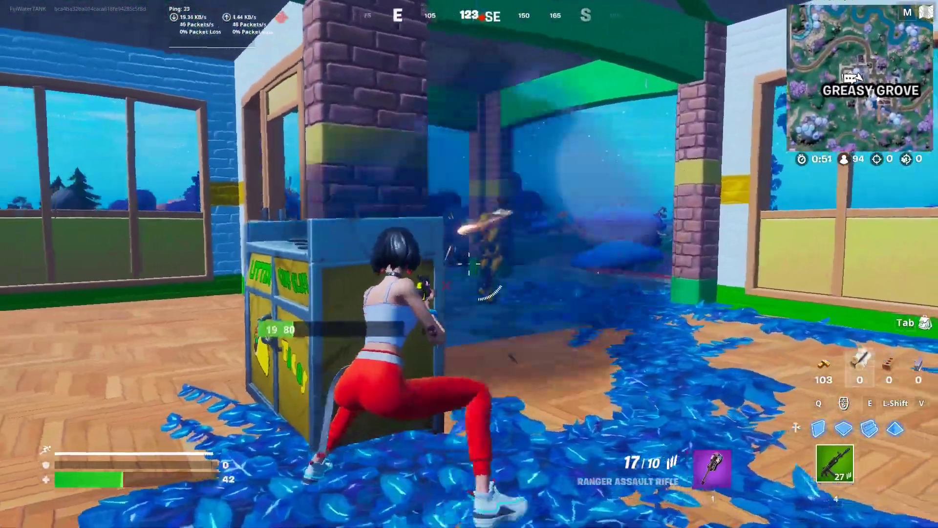
pyautogui.click(469, 264)
pyautogui.click(469, 264)
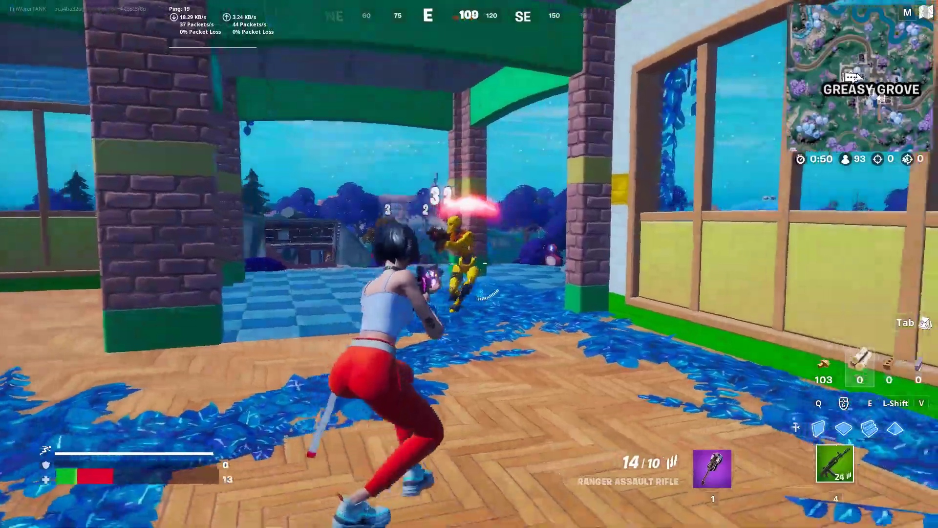
pyautogui.click(470, 264)
# Throw a Chug Splash to heal, then grab the Hammer Assault Rifle and nearby brick.
pyautogui.press('w')
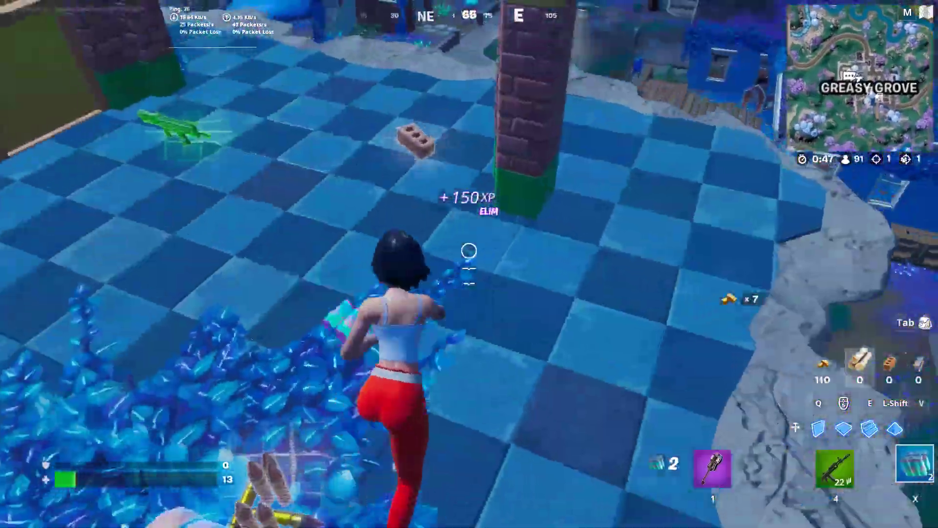
pyautogui.click(469, 264)
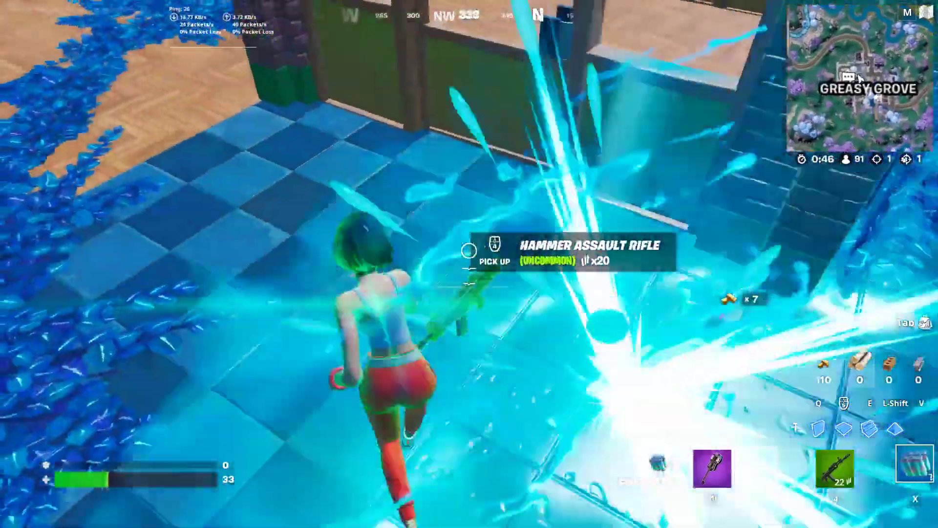
pyautogui.press('w')
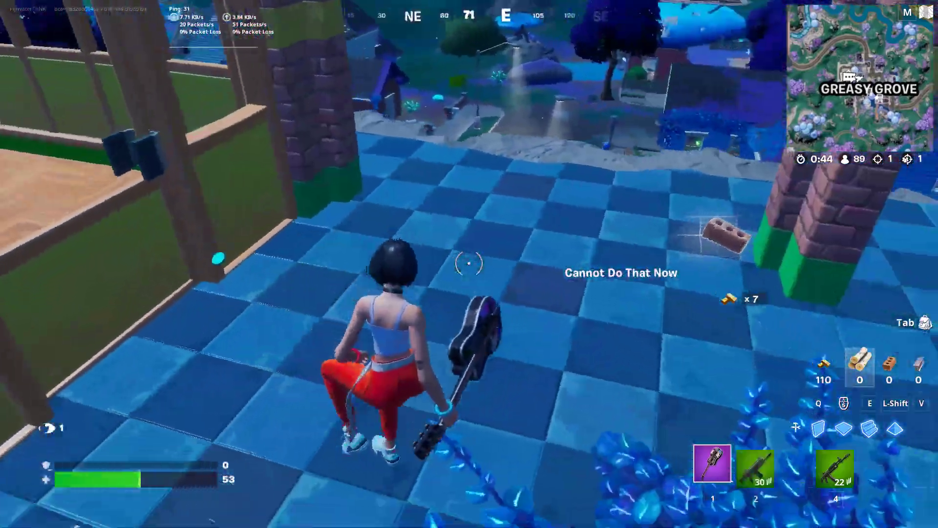
pyautogui.press('2')
pyautogui.press('w')
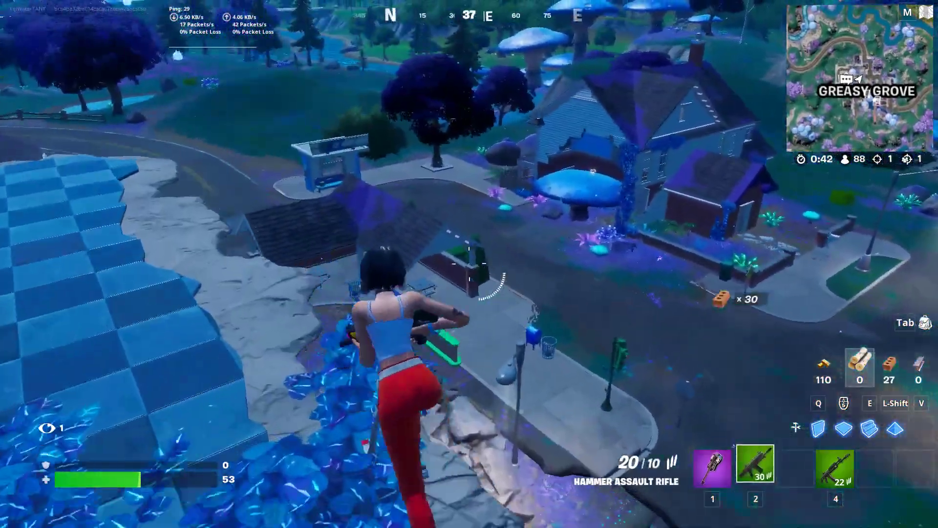